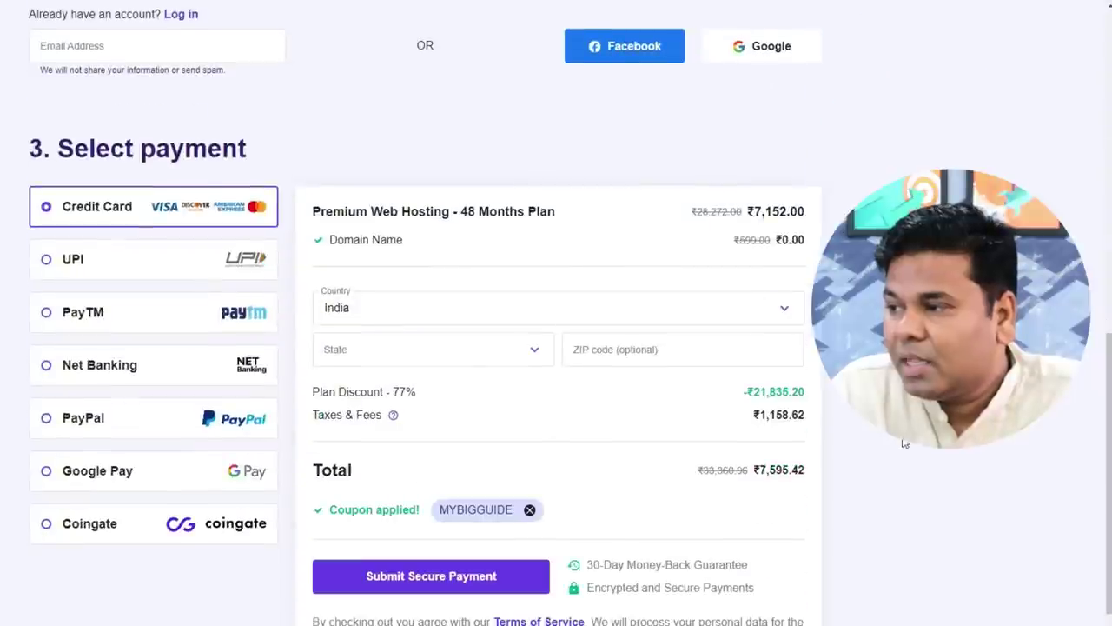
- Remove the coupon from the 48-month Premium Web Hosting order and apply the coupon code MYBIGGUIDE again
{"action": "left_click", "coordinate": [529, 510]}
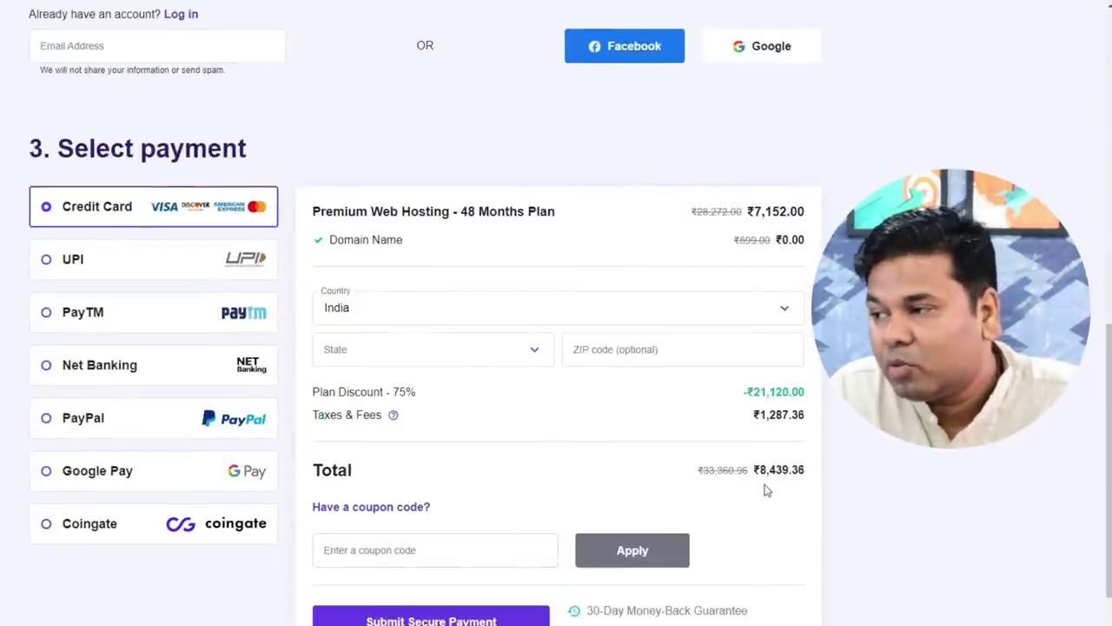
{"action": "left_click", "coordinate": [397, 554]}
{"action": "type", "text": "MYBIGUIDE"}
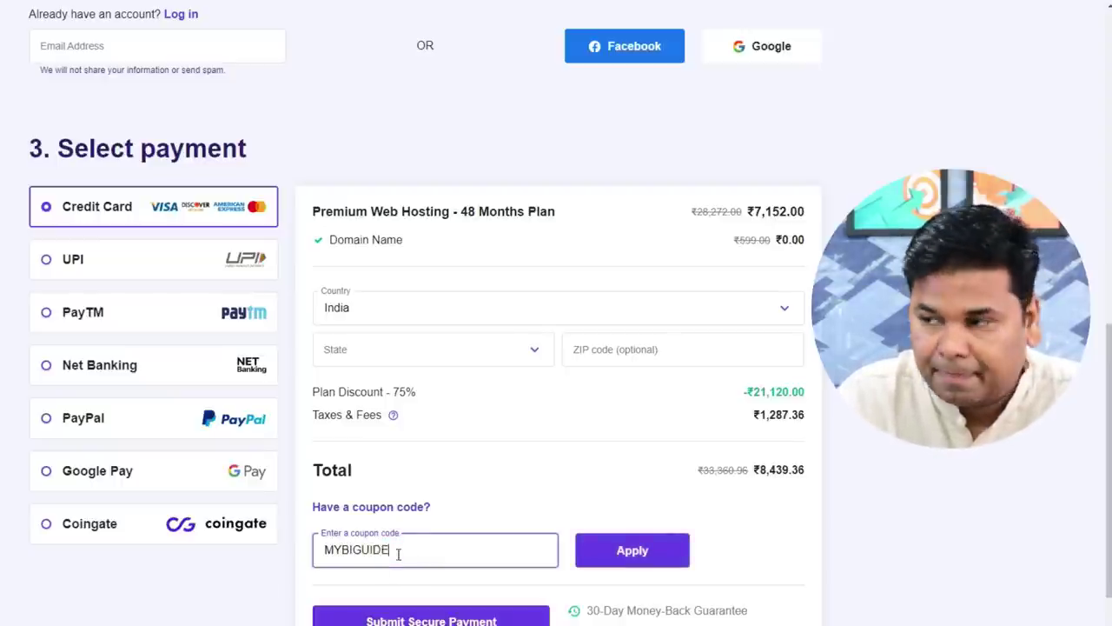
{"action": "type", "text": "GGUIDE"}
{"action": "left_click", "coordinate": [362, 549]}
{"action": "type", "text": "G"}
{"action": "left_click", "coordinate": [631, 550]}
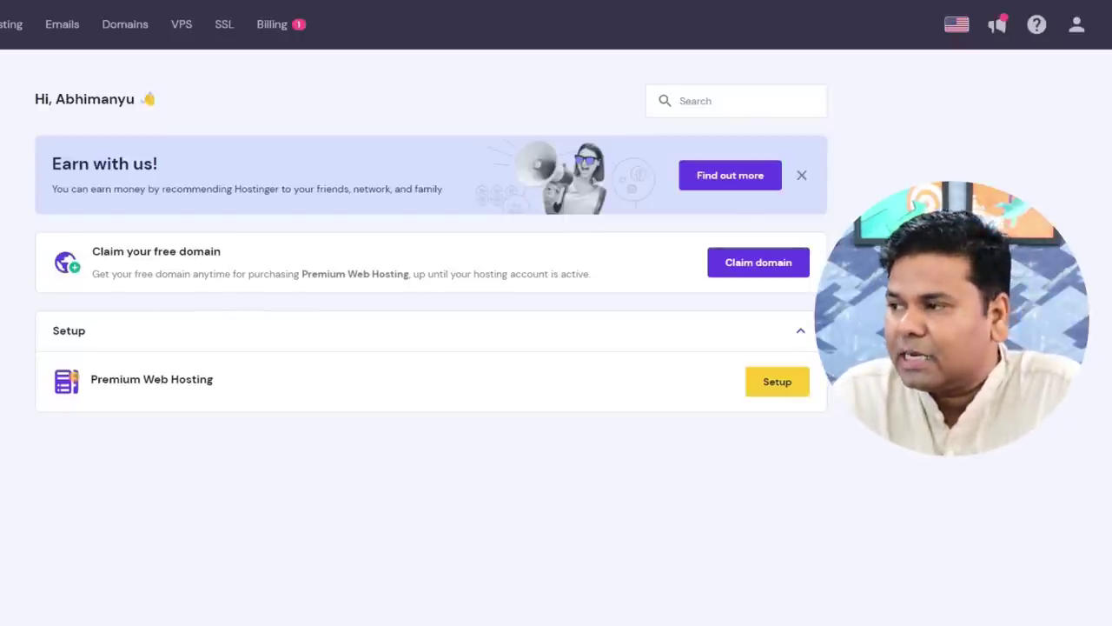
- Start claiming the free domain and enter techvidiya as the domain name
{"action": "left_click", "coordinate": [762, 272]}
{"action": "left_click", "coordinate": [369, 347]}
{"action": "left_click", "coordinate": [608, 348]}
{"action": "left_click", "coordinate": [330, 342]}
{"action": "type", "text": "techvidiya"}
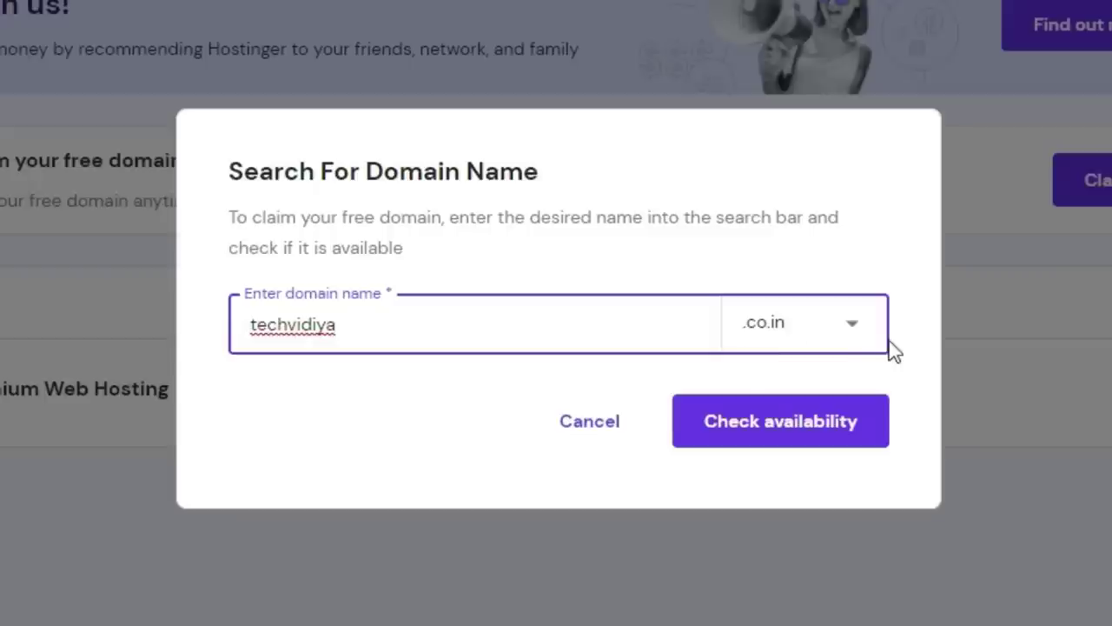
- Try the .com extension for the domain name and switch it back to .co.in
{"action": "left_click", "coordinate": [612, 359]}
{"action": "left_click_drag", "start_coordinate": [886, 415], "coordinate": [889, 454]}
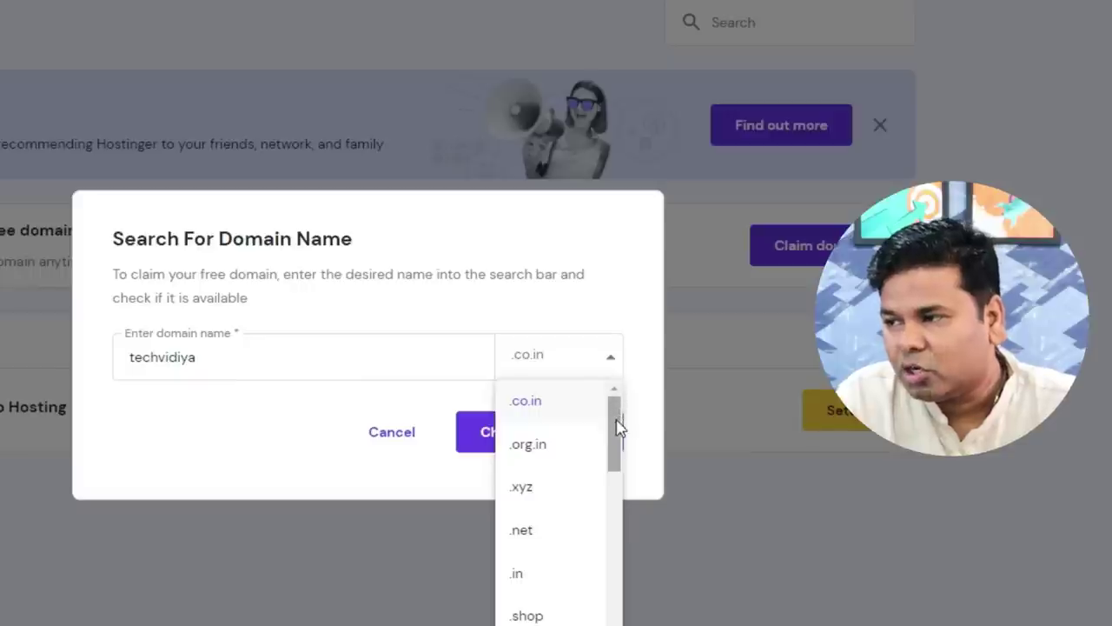
{"action": "left_click_drag", "start_coordinate": [879, 408], "coordinate": [884, 440]}
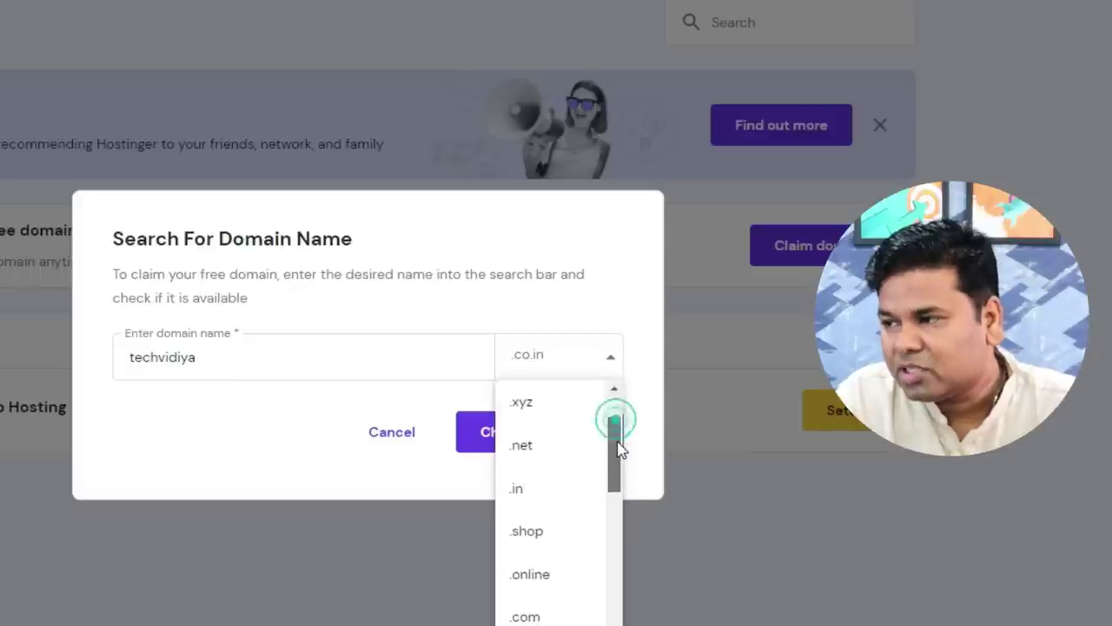
{"action": "left_click_drag", "start_coordinate": [617, 441], "coordinate": [620, 477]}
{"action": "left_click", "coordinate": [561, 476]}
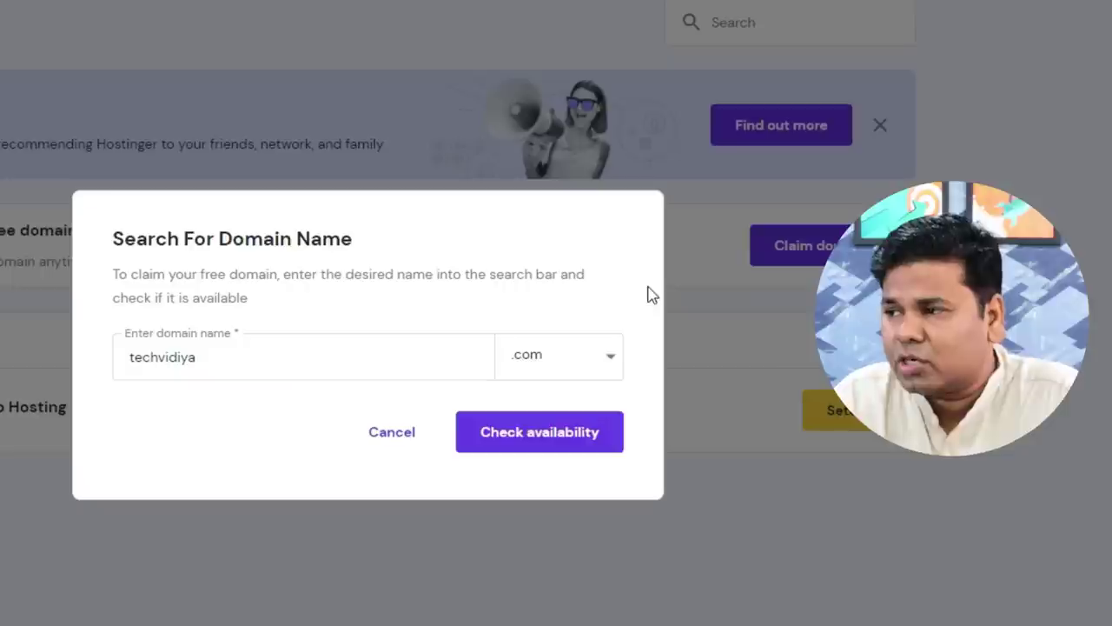
{"action": "left_click", "coordinate": [610, 352]}
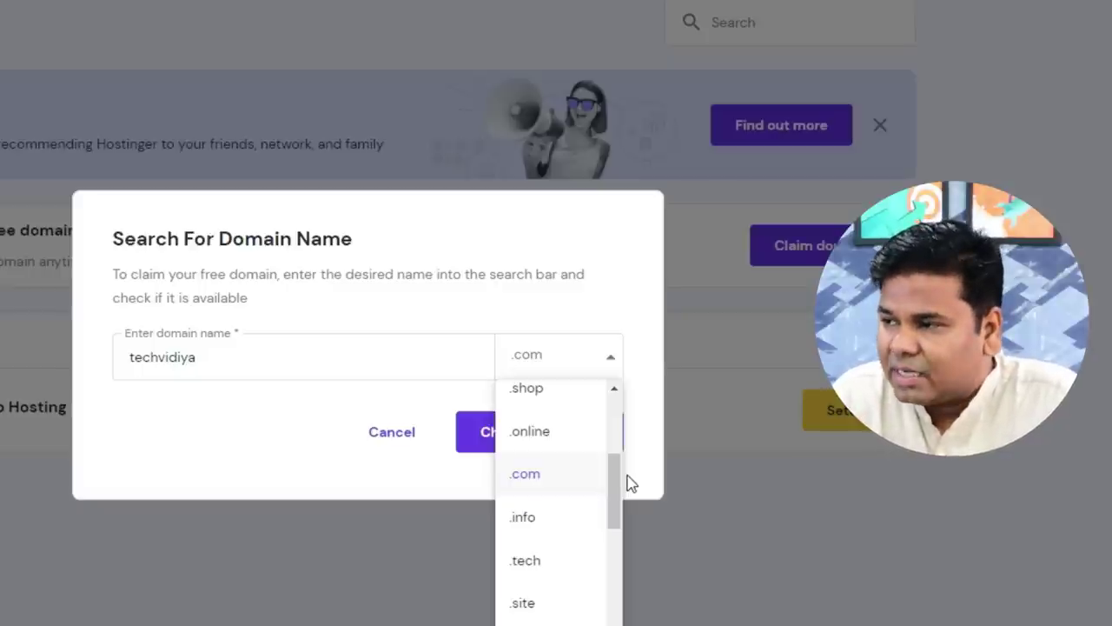
{"action": "scroll", "coordinate": [619, 477], "scroll_direction": "up", "scroll_amount": 3}
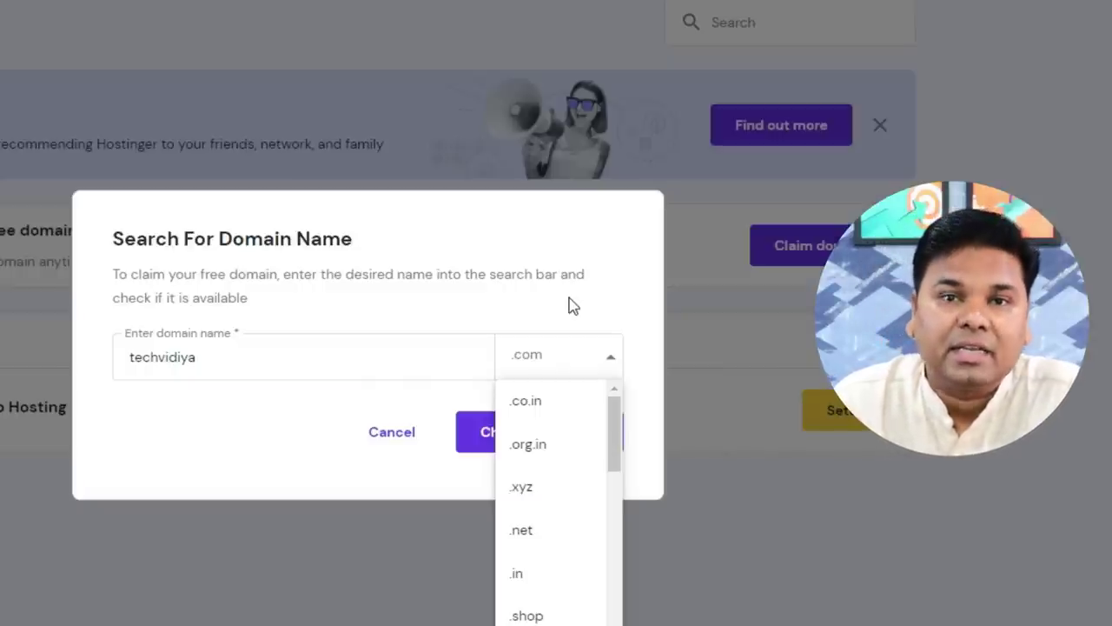
{"action": "left_click", "coordinate": [539, 402]}
- Check the availability of techvidiya with the .in extension and claim it as the free domain
{"action": "left_click", "coordinate": [562, 365]}
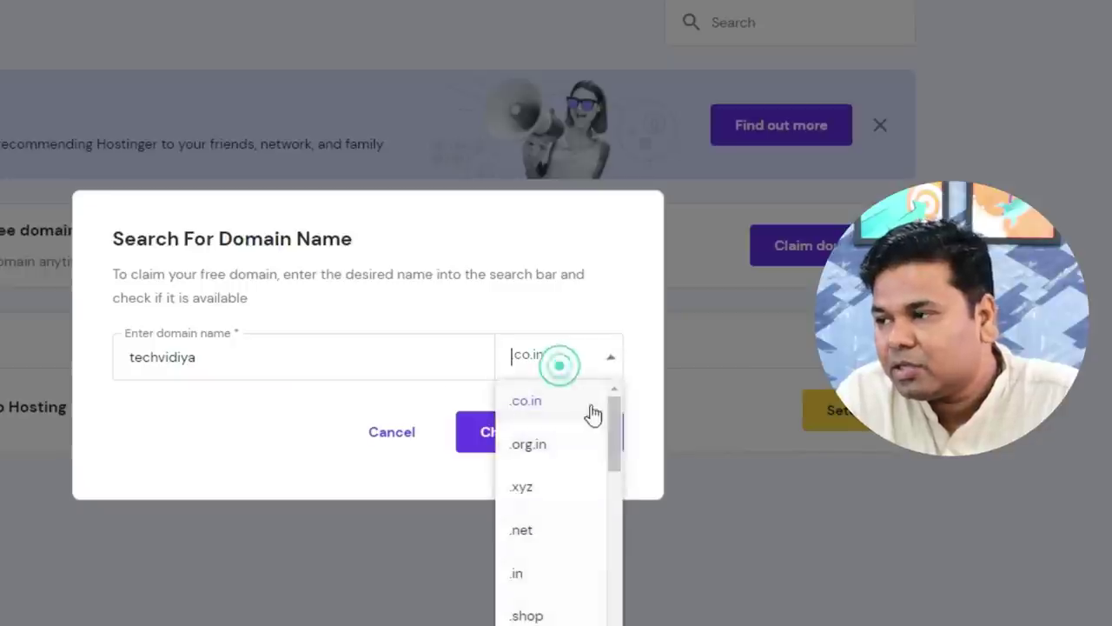
{"action": "left_click", "coordinate": [549, 569]}
{"action": "left_click", "coordinate": [519, 441]}
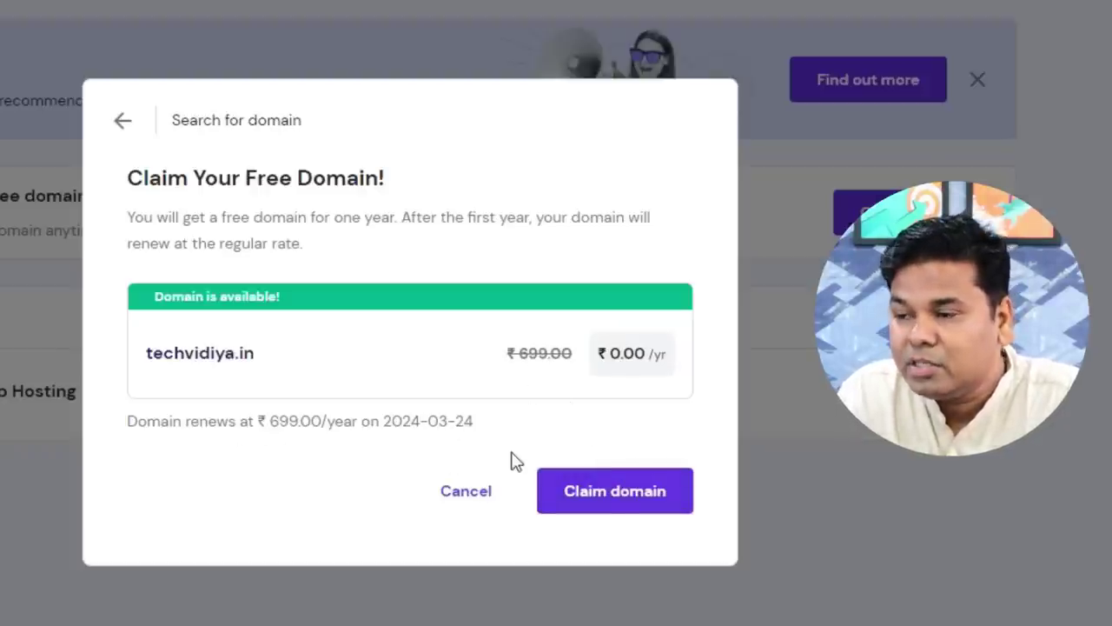
{"action": "left_click", "coordinate": [612, 511]}
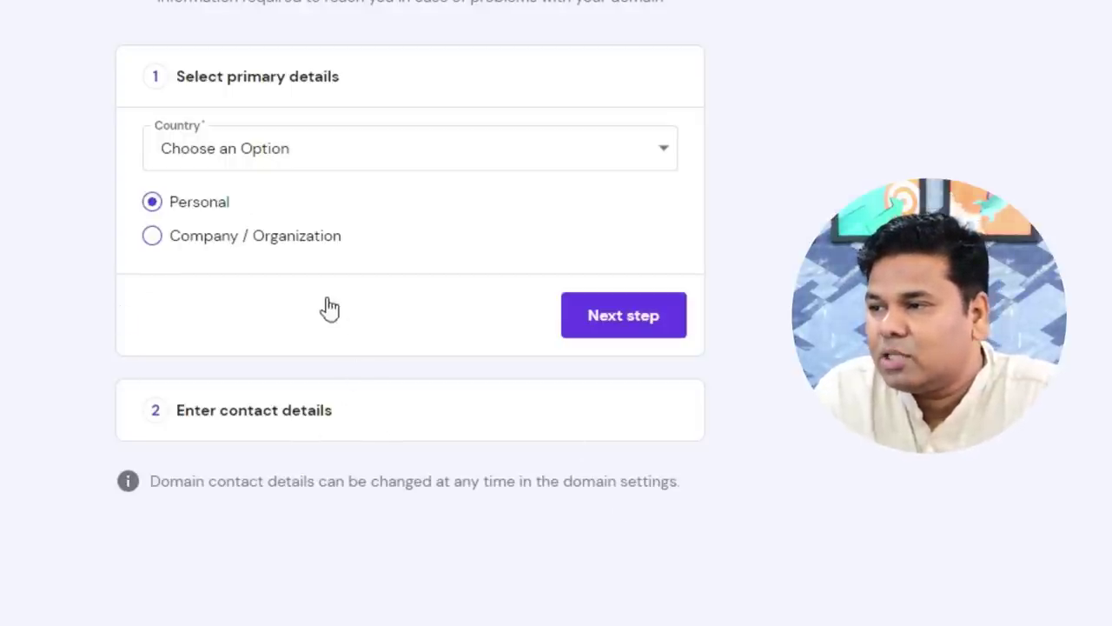
- Set India as the country in the domain's primary details and continue to the contact details
{"action": "left_click", "coordinate": [266, 144]}
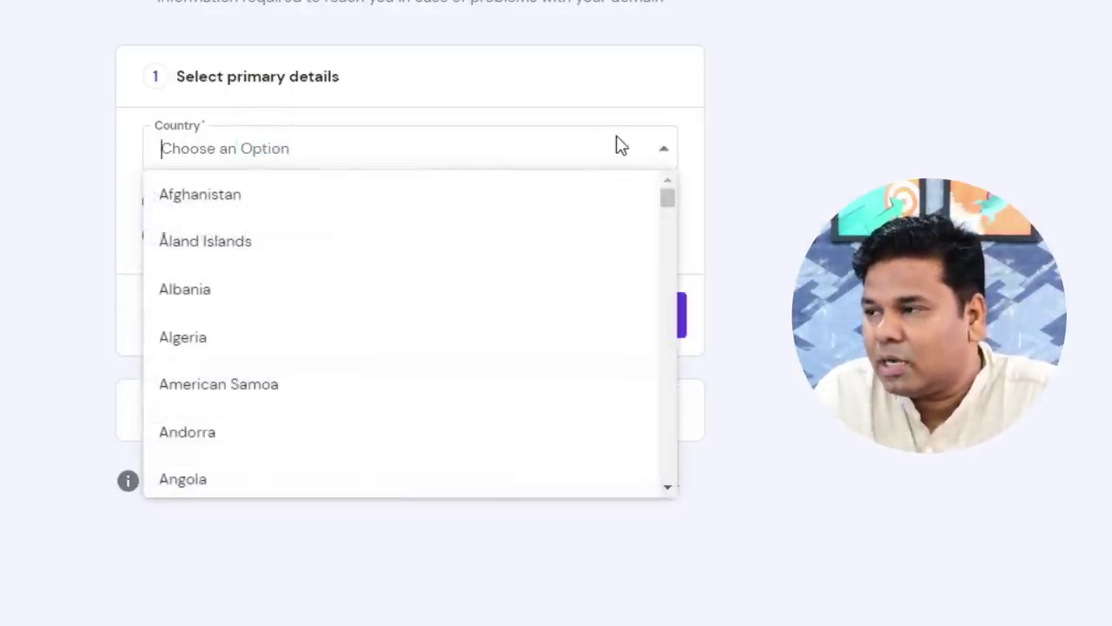
{"action": "type", "text": "in"}
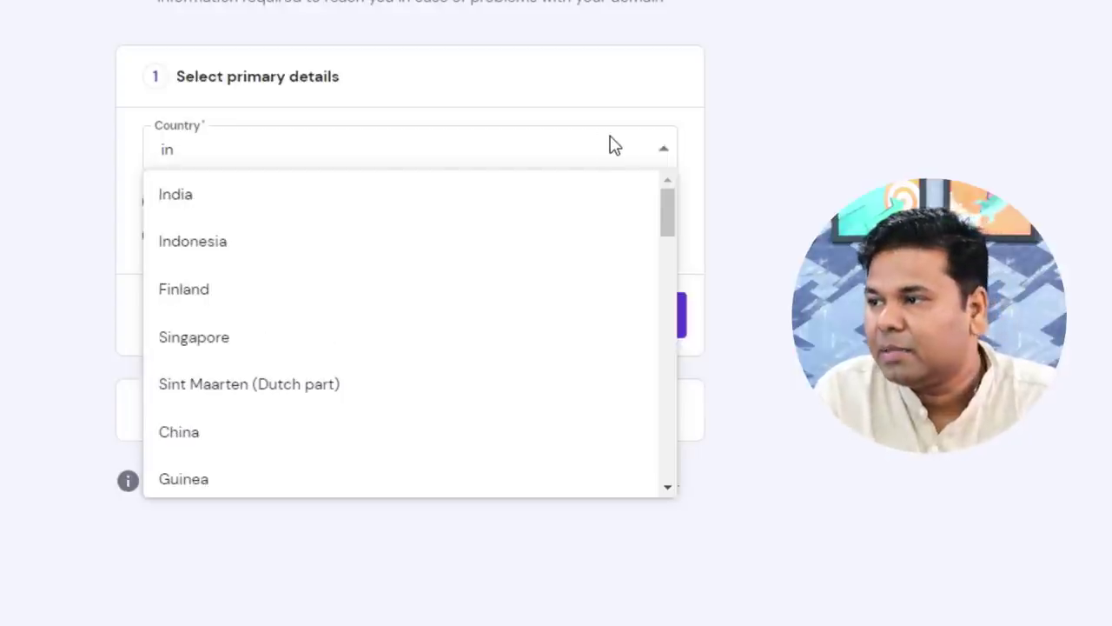
{"action": "left_click", "coordinate": [300, 200]}
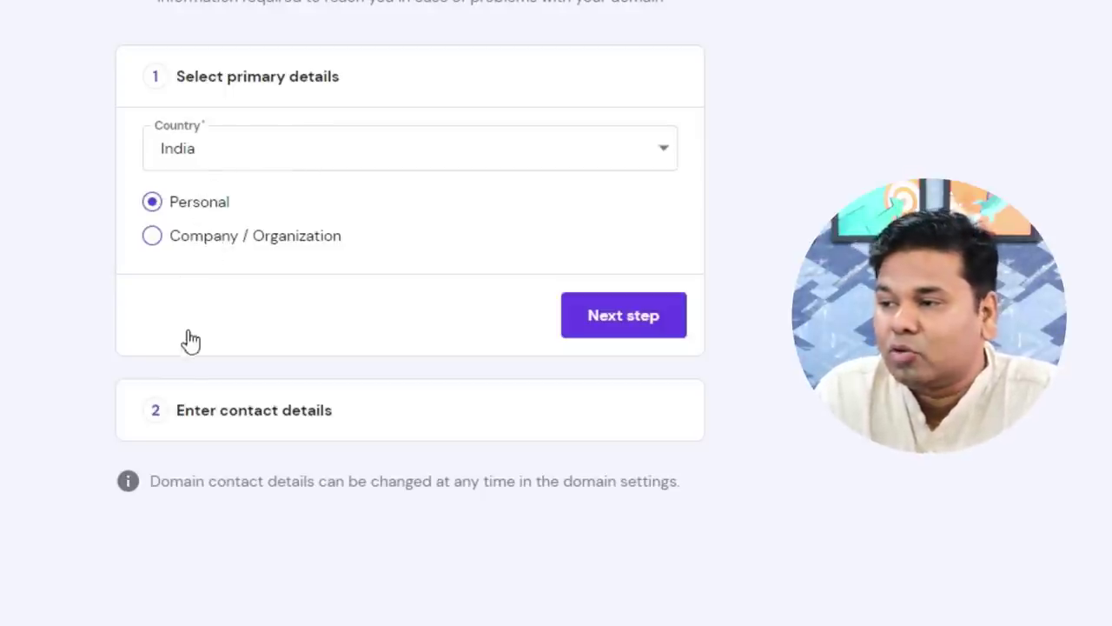
{"action": "left_click", "coordinate": [627, 322]}
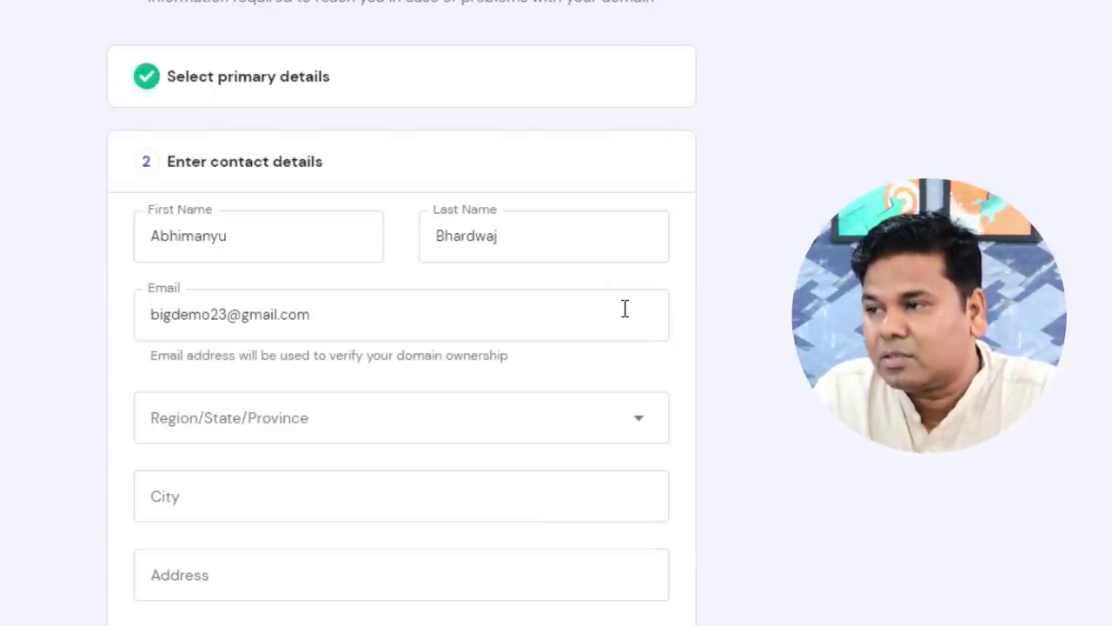
- Fill in the contact's state, city, address, ZIP code and phone number, and finish the domain registration
{"action": "scroll", "coordinate": [401, 348], "scroll_direction": "down", "scroll_amount": 2}
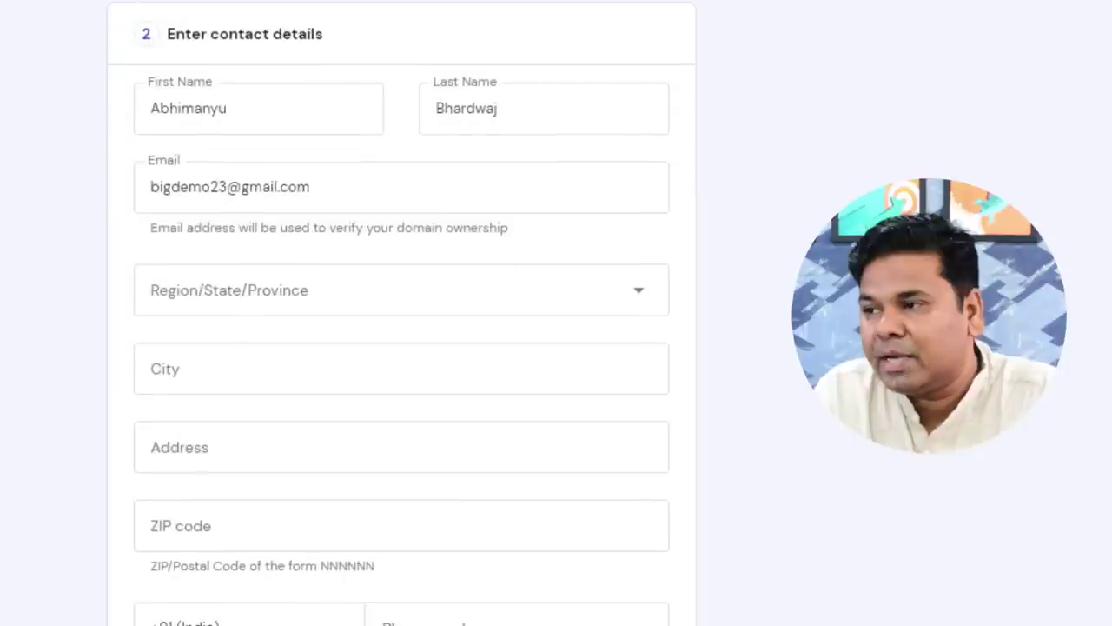
{"action": "left_click", "coordinate": [613, 290]}
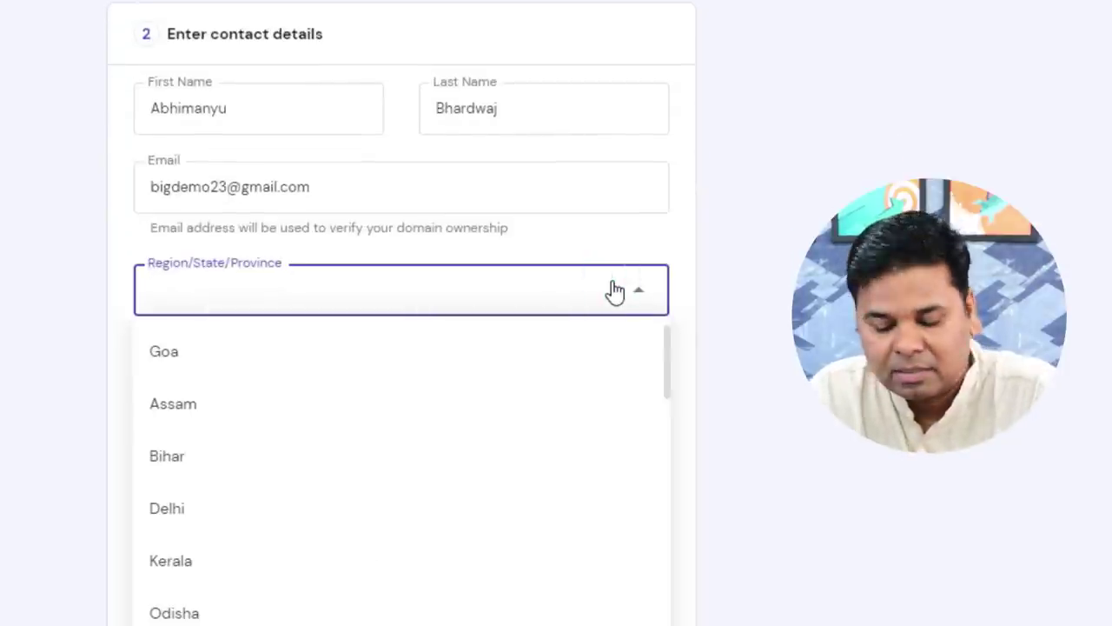
{"action": "type", "text": "u"}
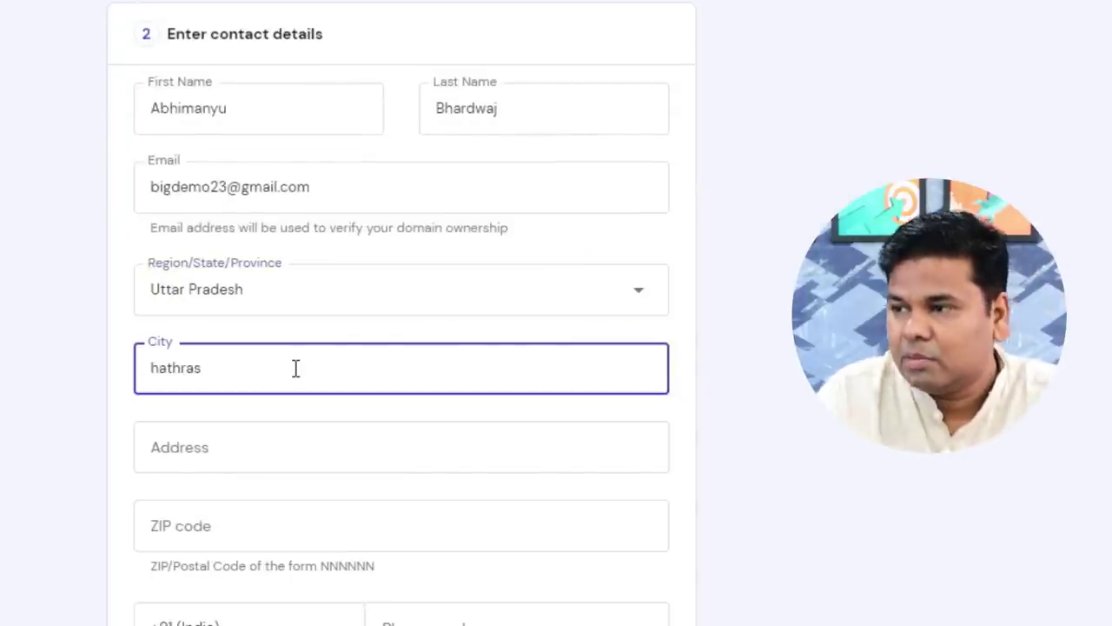
{"action": "double_click", "coordinate": [296, 368]}
{"action": "left_click", "coordinate": [65, 445]}
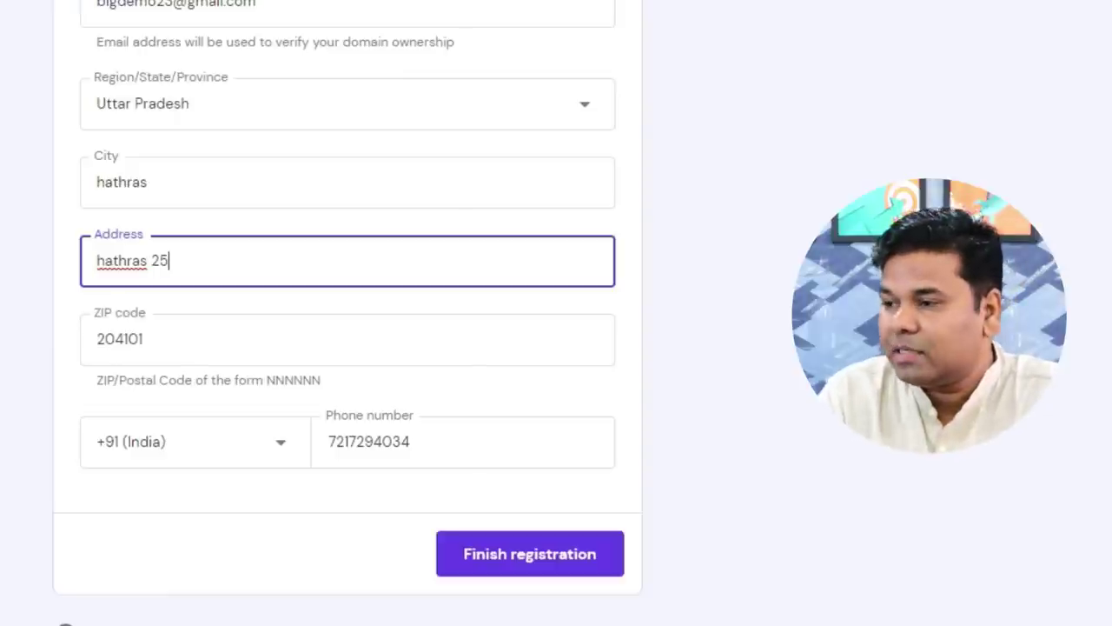
{"action": "left_click", "coordinate": [532, 554]}
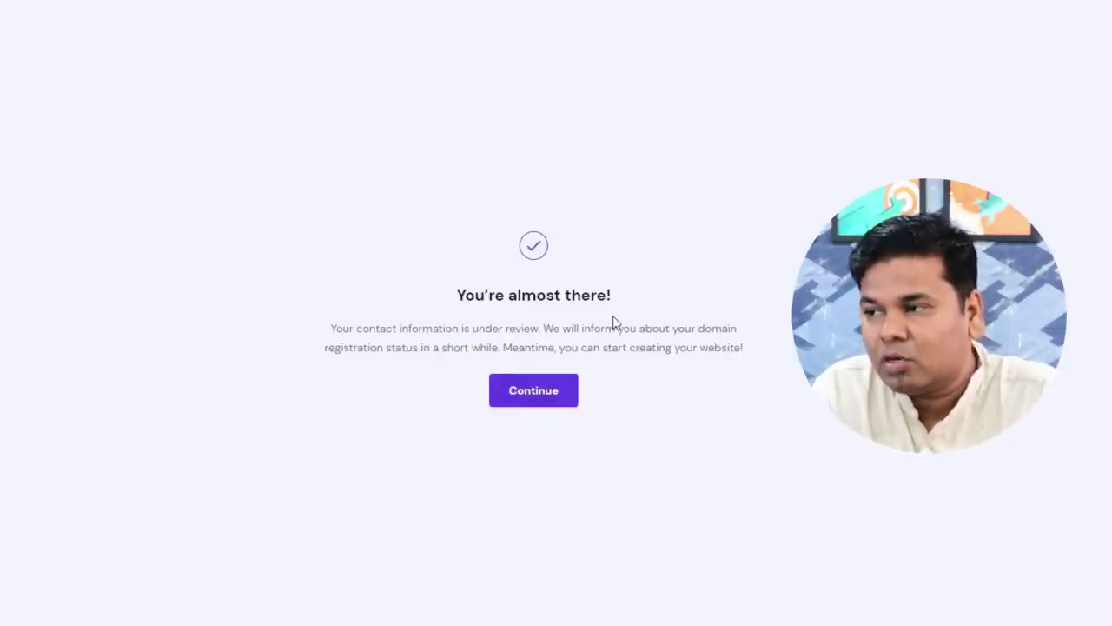
{"action": "left_click", "coordinate": [545, 399]}
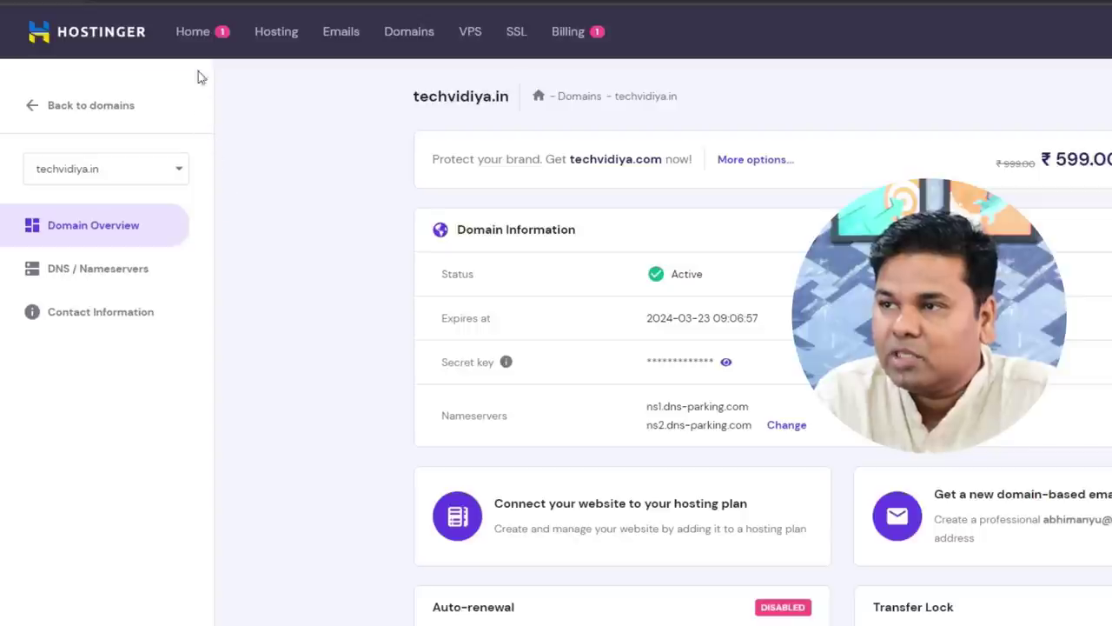
- Leave the domain overview and start the setup of the pending Premium Web Hosting plan
{"action": "left_click", "coordinate": [200, 33]}
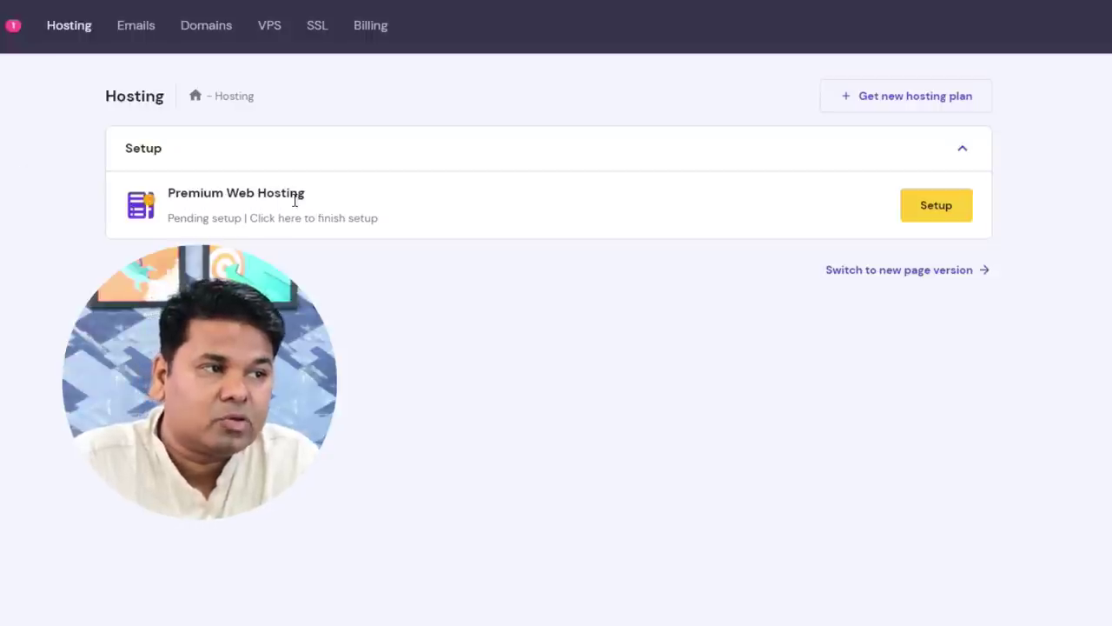
{"action": "left_click", "coordinate": [944, 219]}
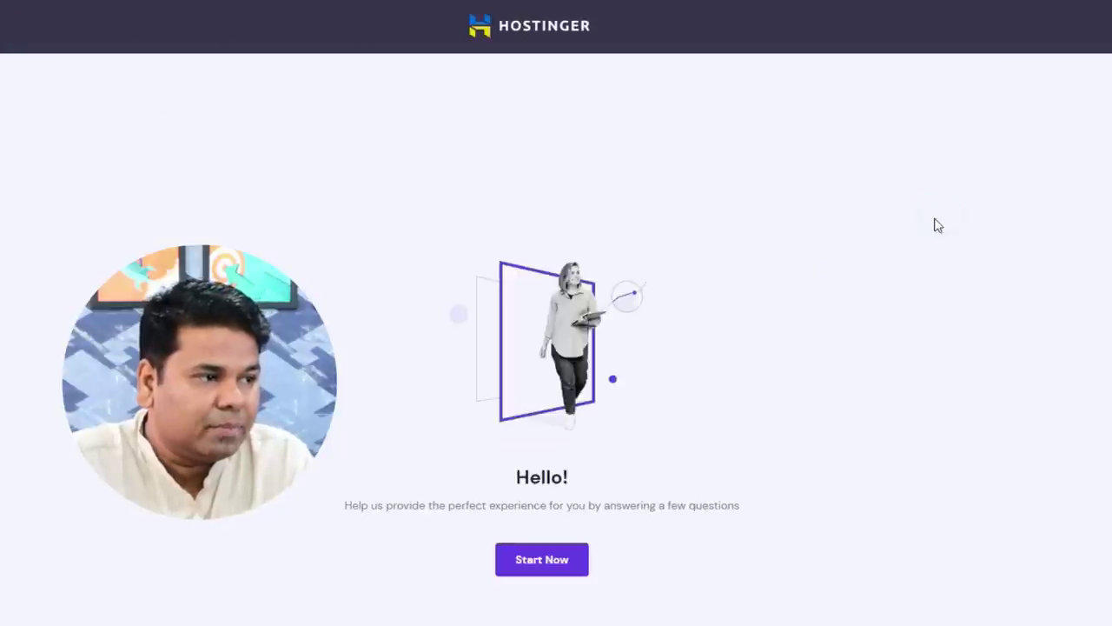
{"action": "left_click", "coordinate": [566, 568]}
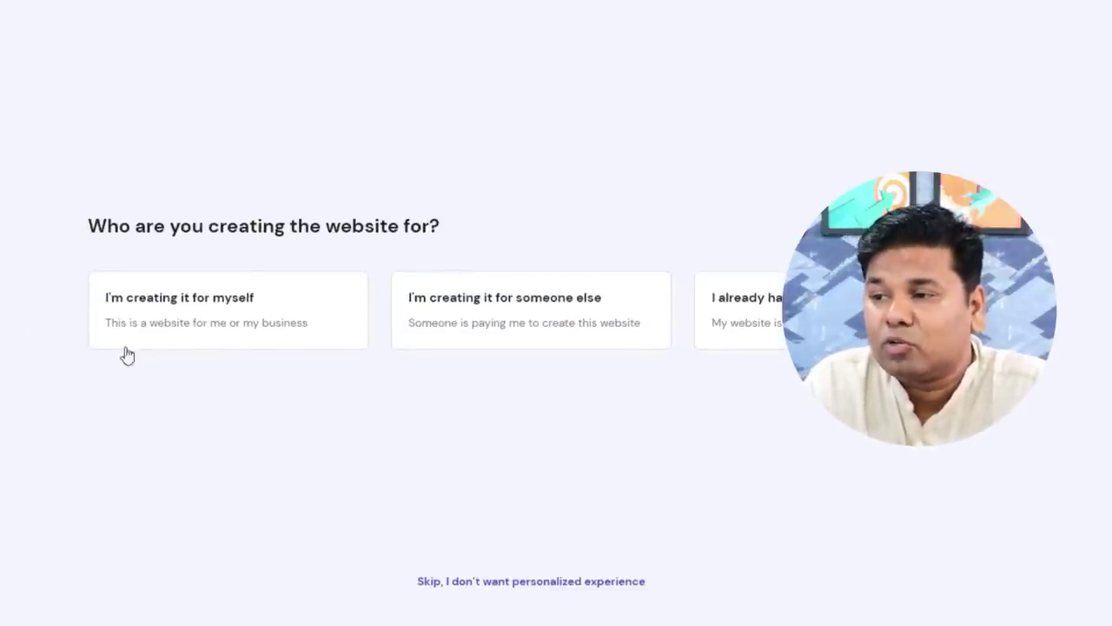
- Answer the setup questions: creating the website for myself, building it myself, Portfolio type, and yes to help as a beginner
{"action": "left_click", "coordinate": [201, 330]}
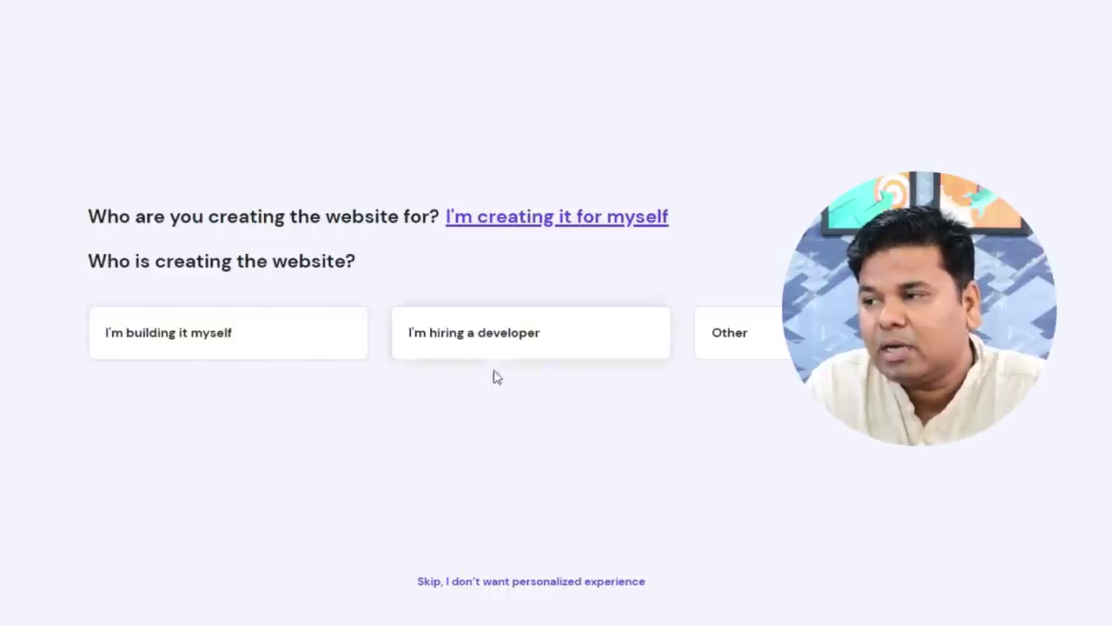
{"action": "left_click", "coordinate": [241, 349]}
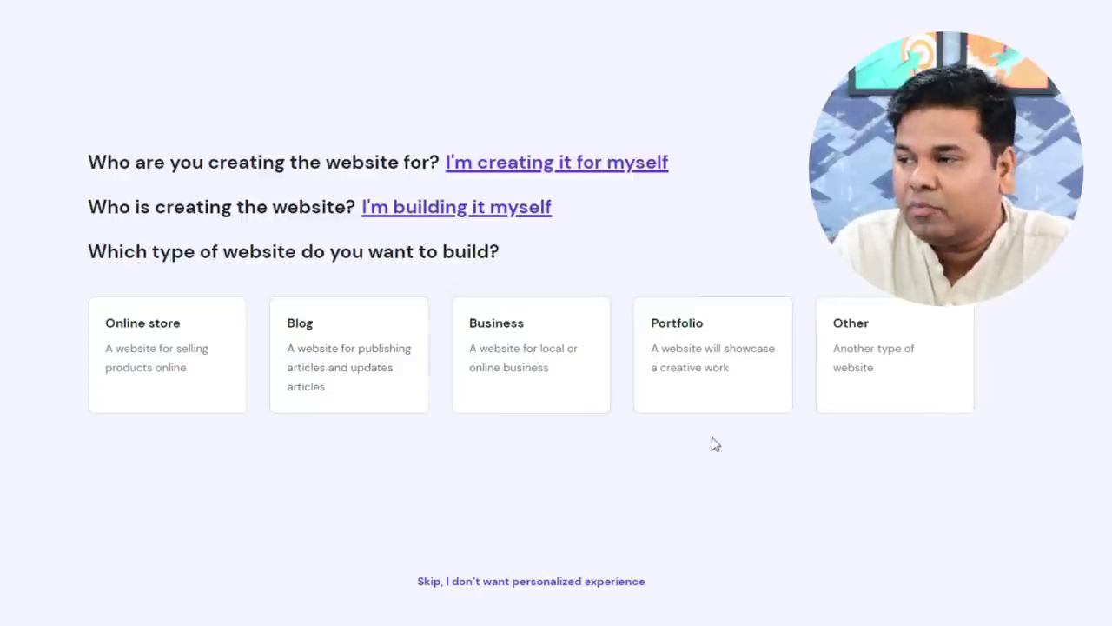
{"action": "left_click", "coordinate": [702, 390]}
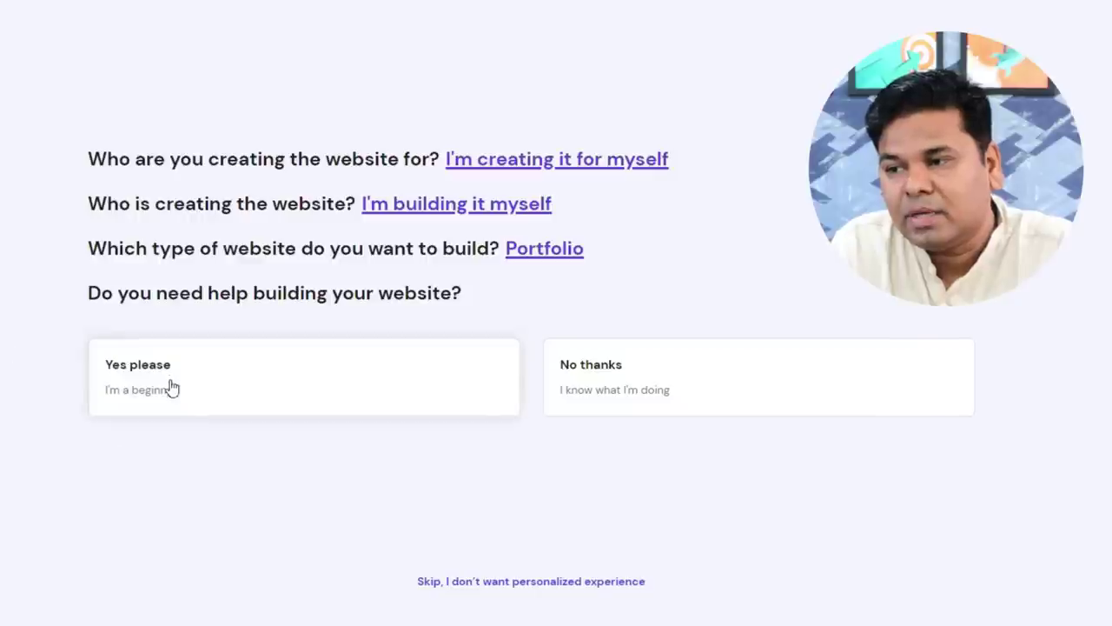
{"action": "left_click", "coordinate": [229, 396]}
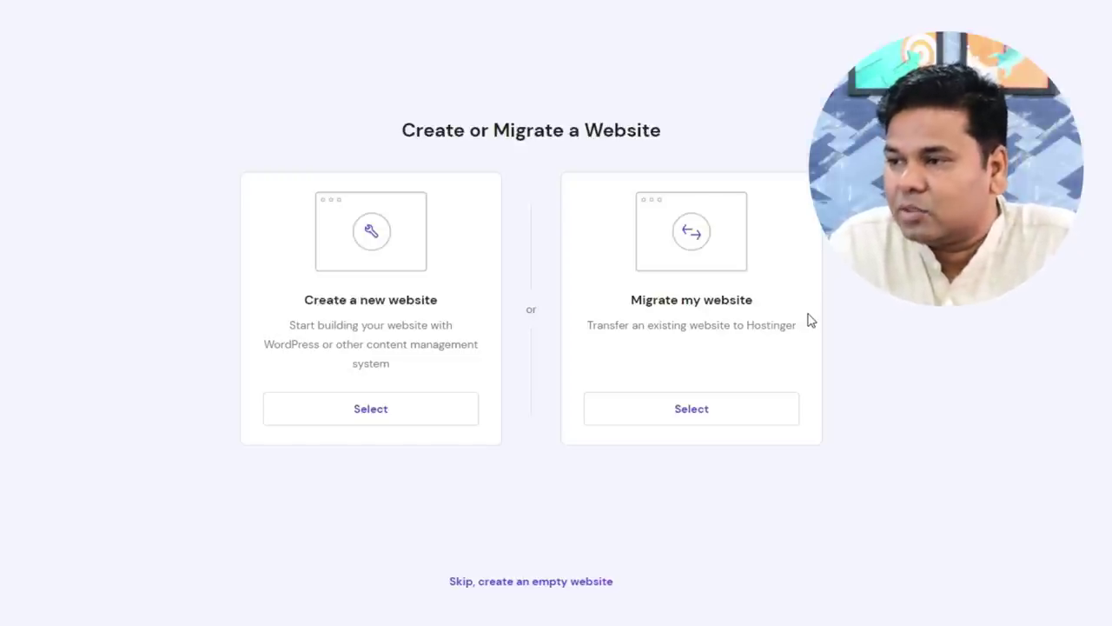
- Create a new website with Hostinger Builder and assign the techvidiya.in domain to it
{"action": "left_click", "coordinate": [396, 423]}
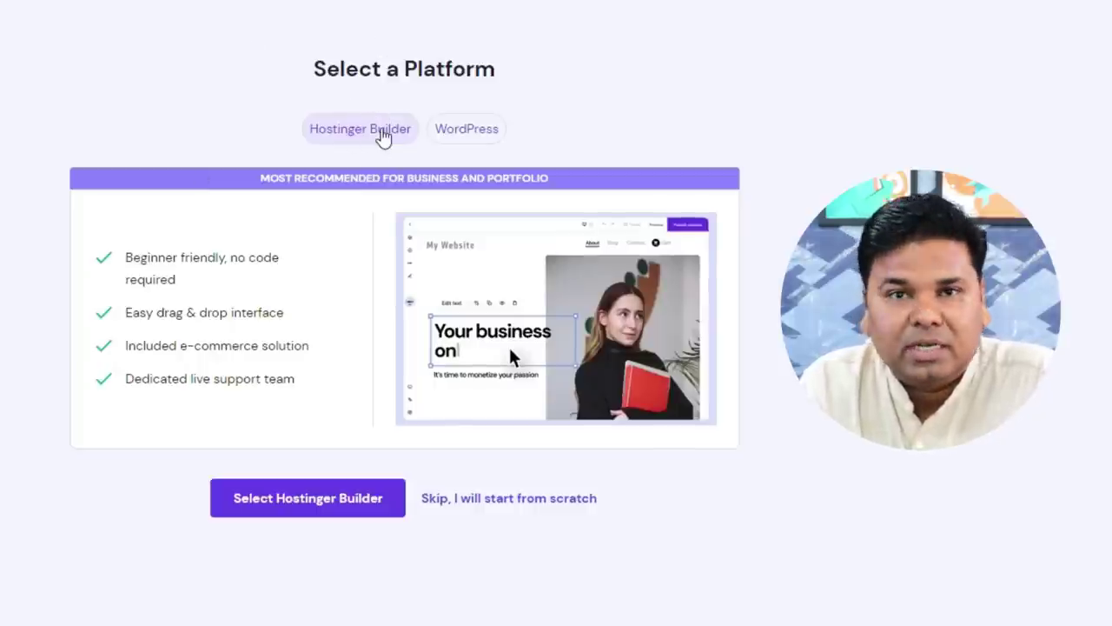
{"action": "left_click", "coordinate": [314, 519]}
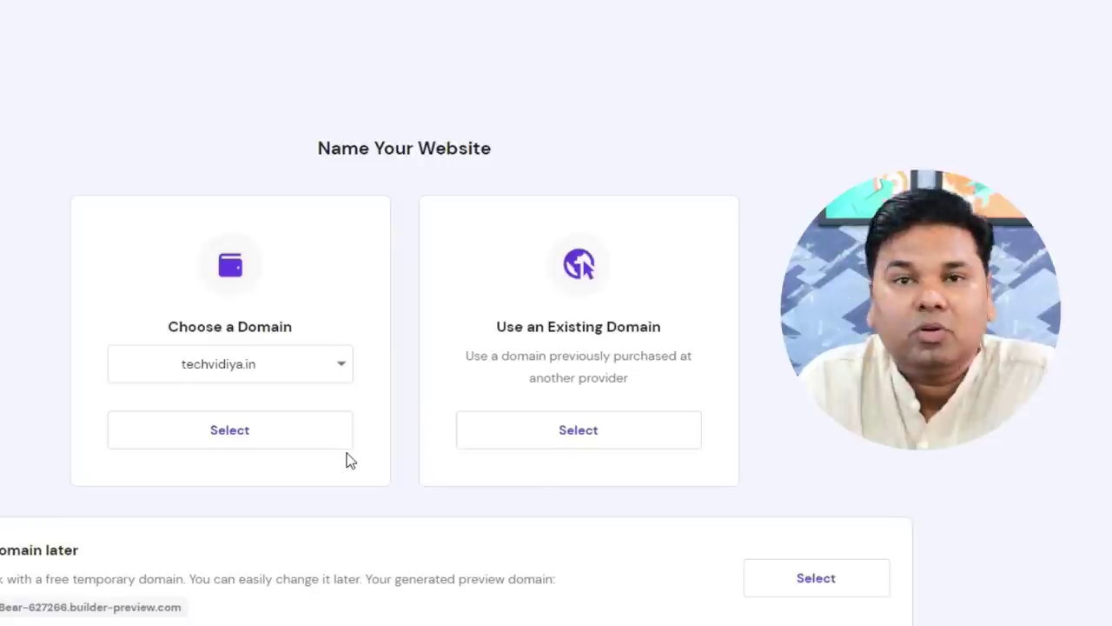
{"action": "left_click", "coordinate": [342, 364]}
{"action": "left_click", "coordinate": [342, 363]}
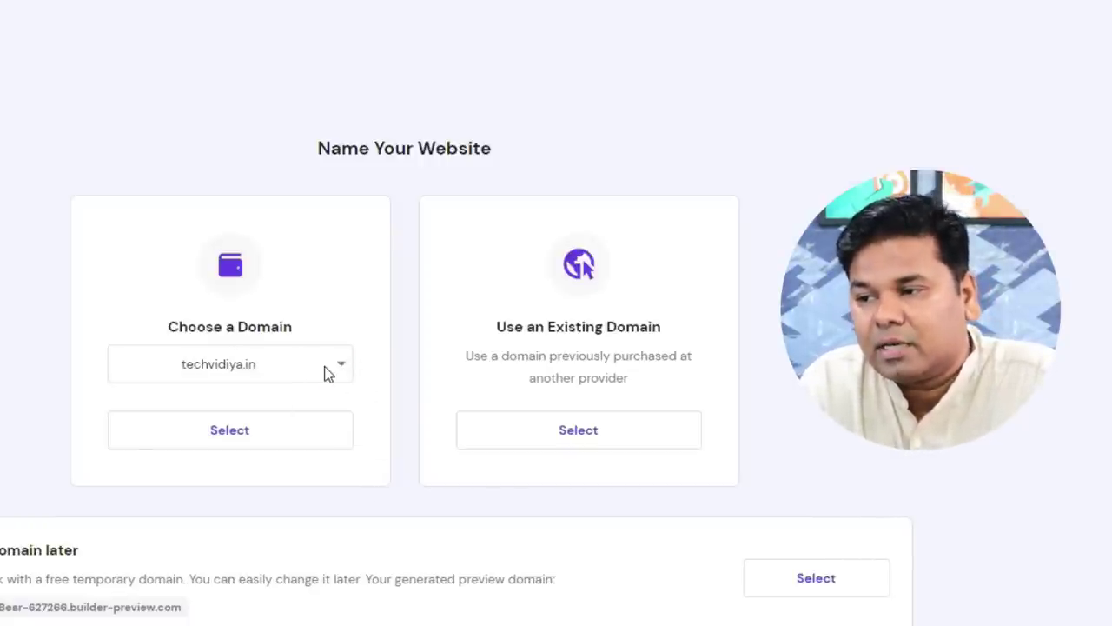
{"action": "left_click", "coordinate": [274, 440]}
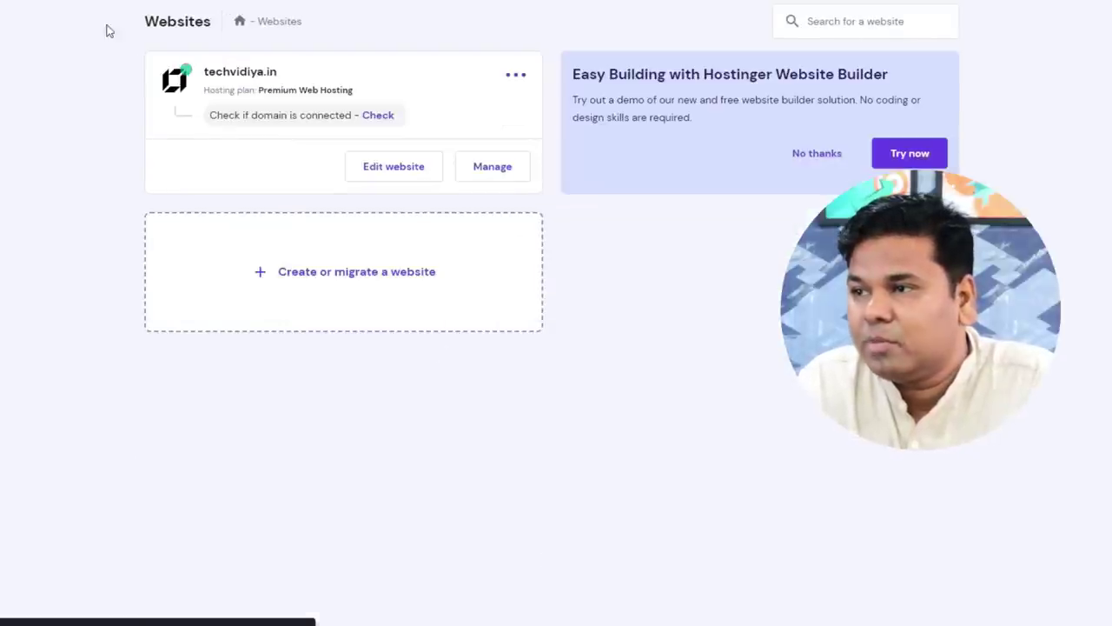
- Look through the designer-made website templates in the Portfolio category
{"action": "scroll", "coordinate": [549, 524], "scroll_direction": "down", "scroll_amount": 2}
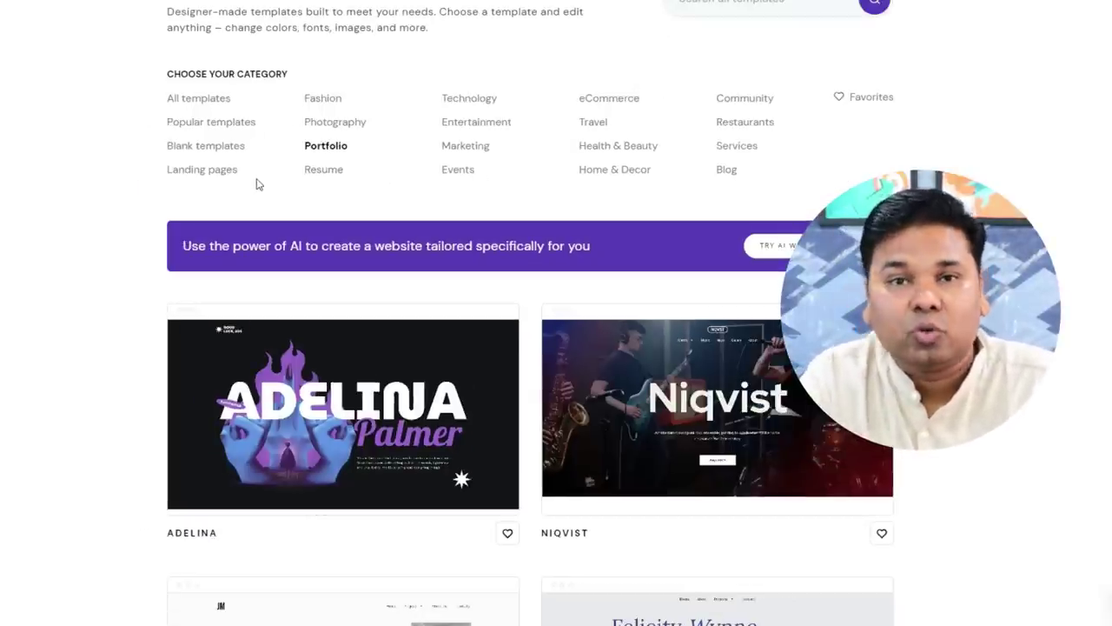
{"action": "scroll", "coordinate": [276, 183], "scroll_direction": "down", "scroll_amount": 8}
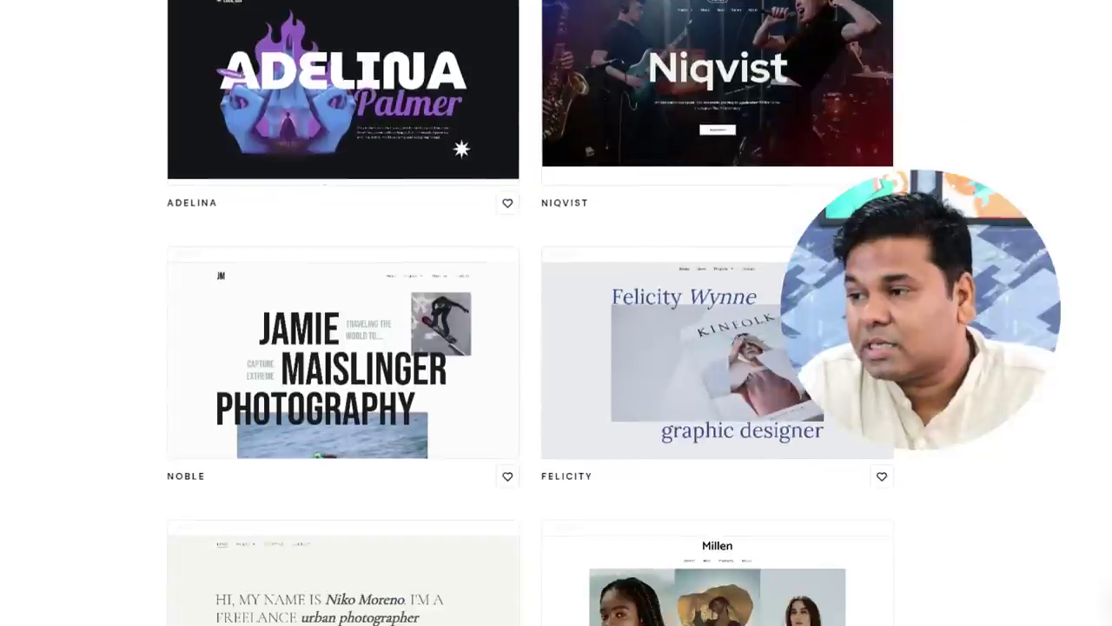
{"action": "scroll", "coordinate": [531, 313], "scroll_direction": "down", "scroll_amount": 5}
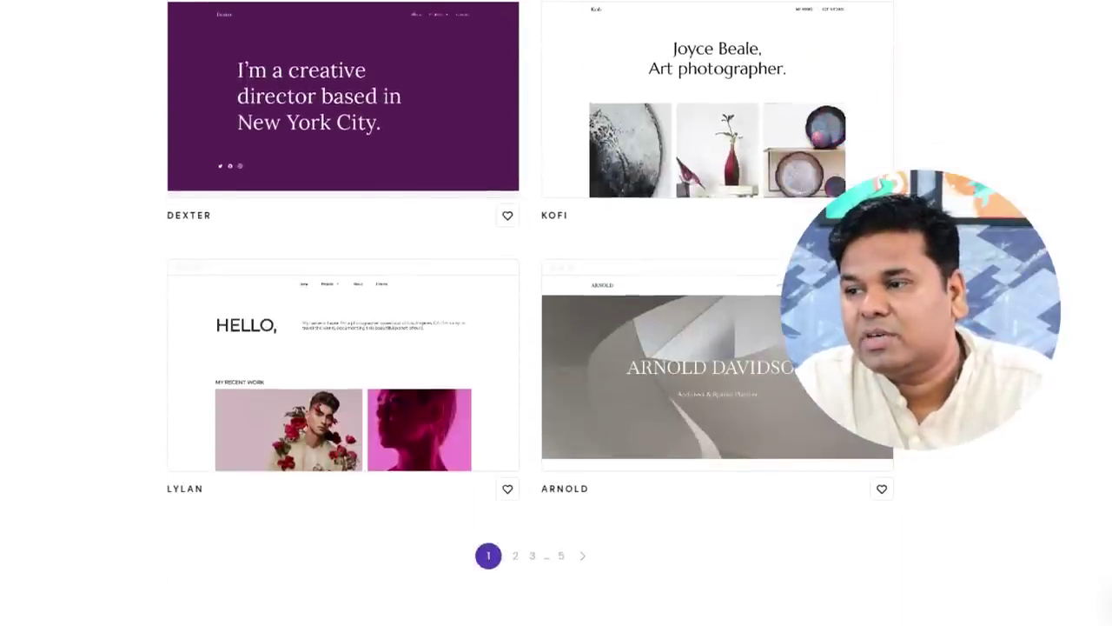
{"action": "scroll", "coordinate": [1052, 415], "scroll_direction": "up", "scroll_amount": 13}
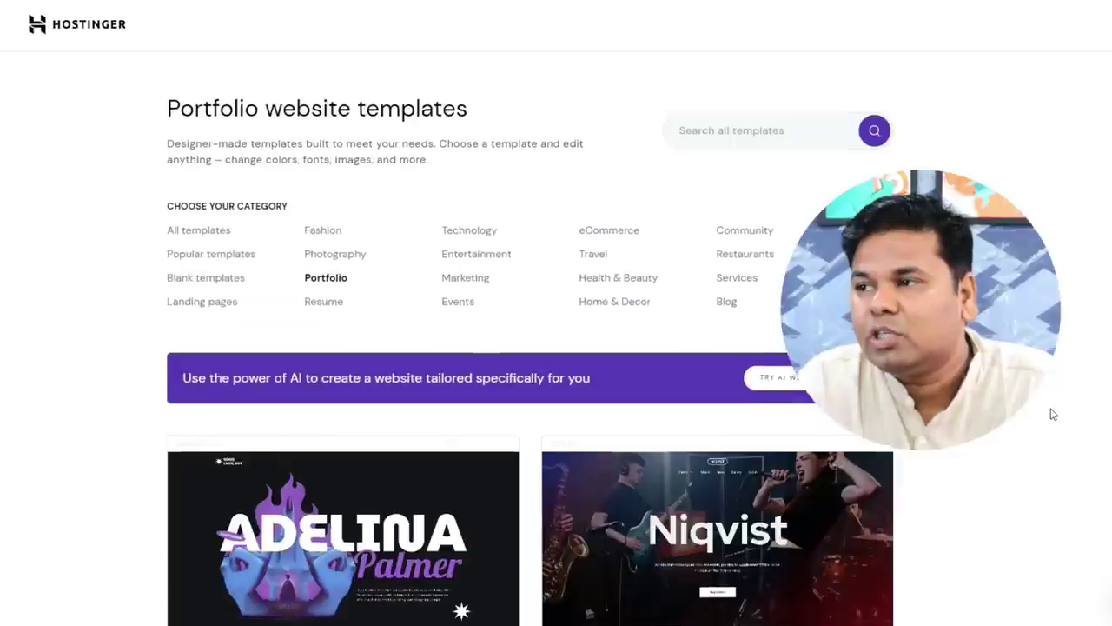
- Browse the Popular templates category and look over its designs
{"action": "left_click", "coordinate": [205, 260]}
{"action": "scroll", "coordinate": [93, 299], "scroll_direction": "down", "scroll_amount": 4}
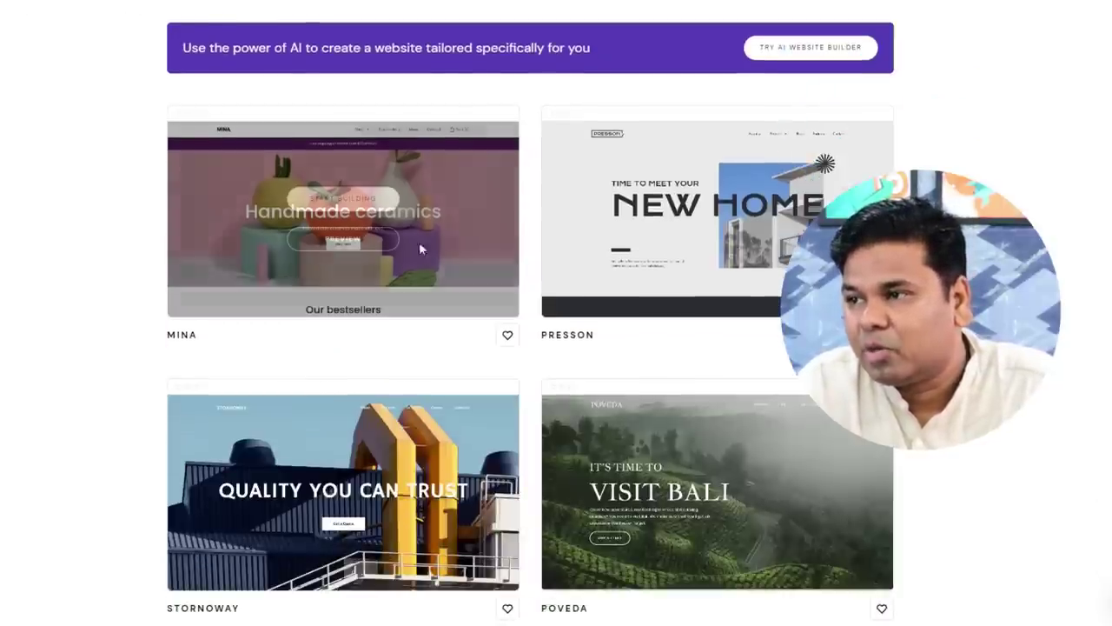
{"action": "scroll", "coordinate": [419, 248], "scroll_direction": "down", "scroll_amount": 4}
{"action": "scroll", "coordinate": [530, 313], "scroll_direction": "down", "scroll_amount": 1}
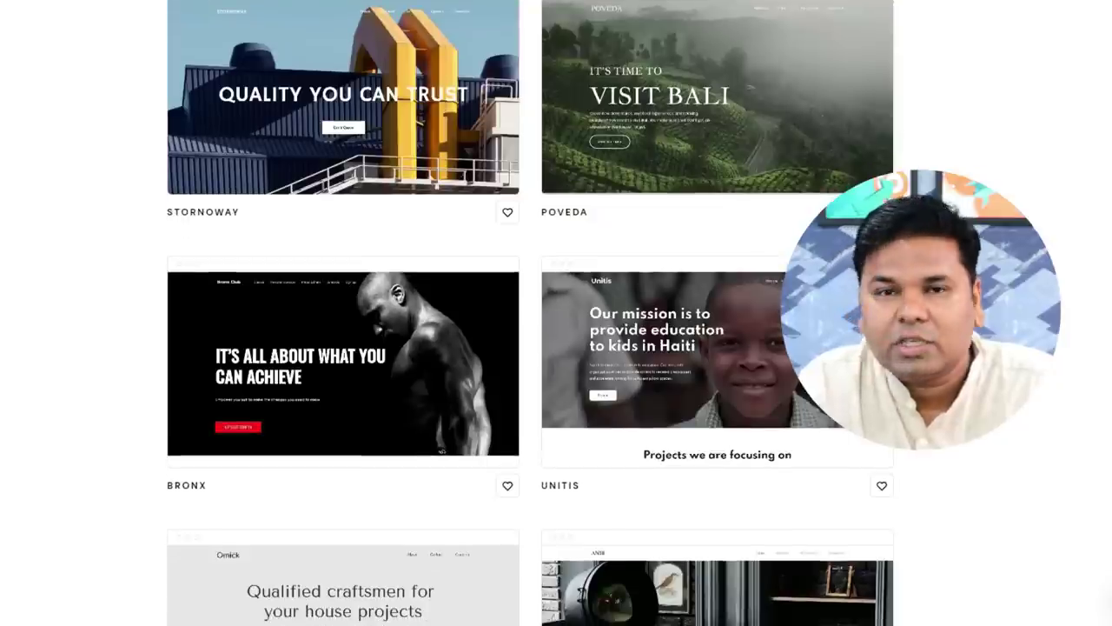
{"action": "scroll", "coordinate": [530, 313], "scroll_direction": "down", "scroll_amount": 7}
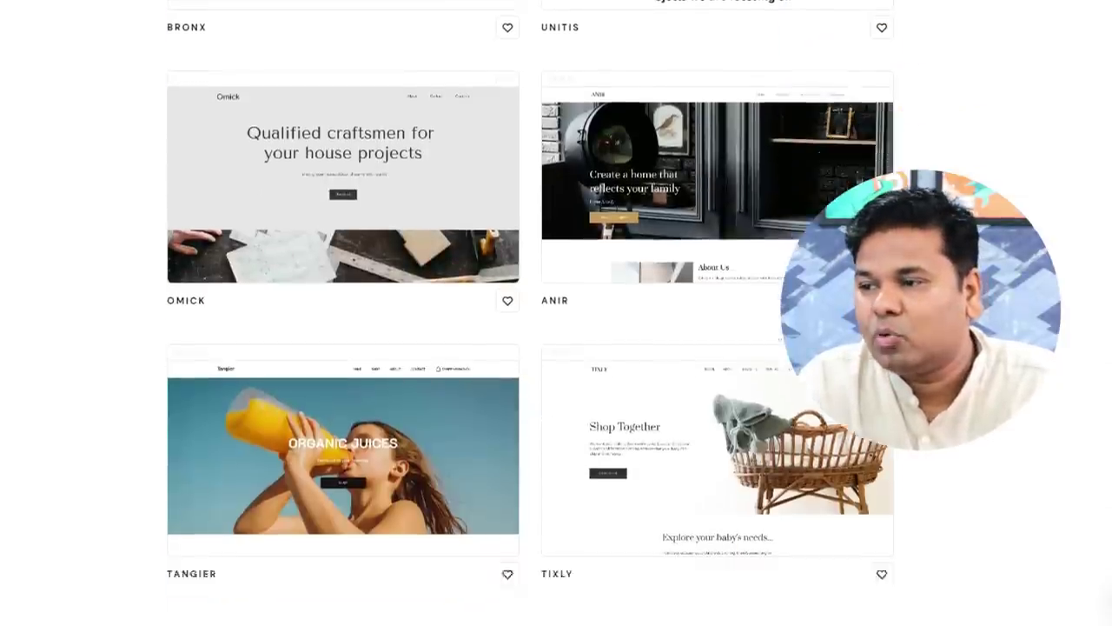
{"action": "scroll", "coordinate": [556, 313], "scroll_direction": "up", "scroll_amount": 15}
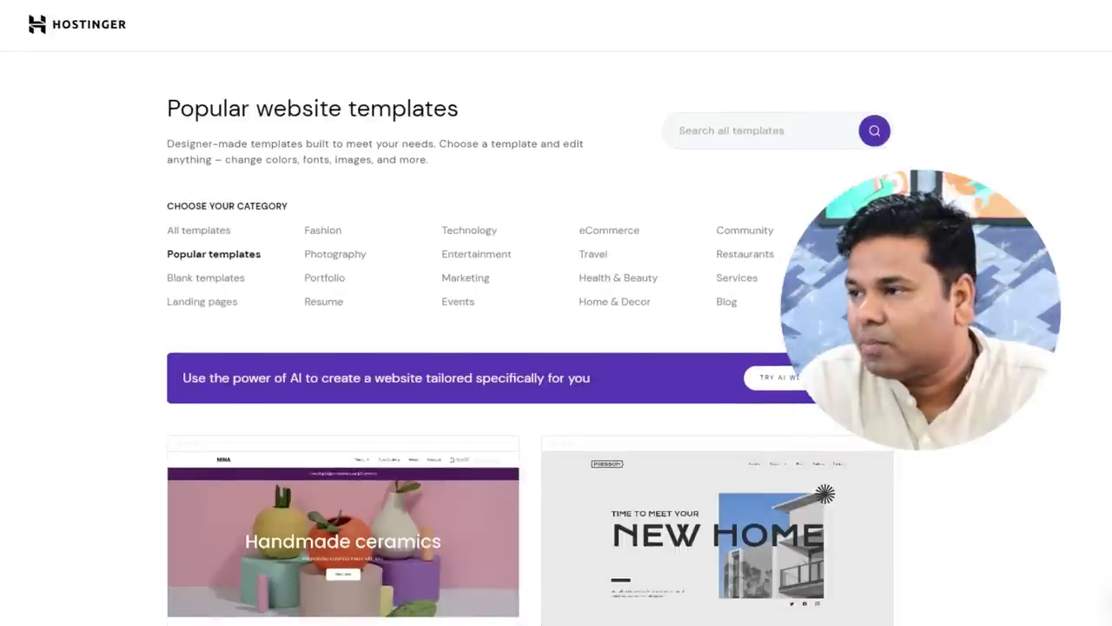
- Browse the website templates in the eCommerce category
{"action": "left_click", "coordinate": [601, 229]}
{"action": "scroll", "coordinate": [1059, 344], "scroll_direction": "down", "scroll_amount": 6}
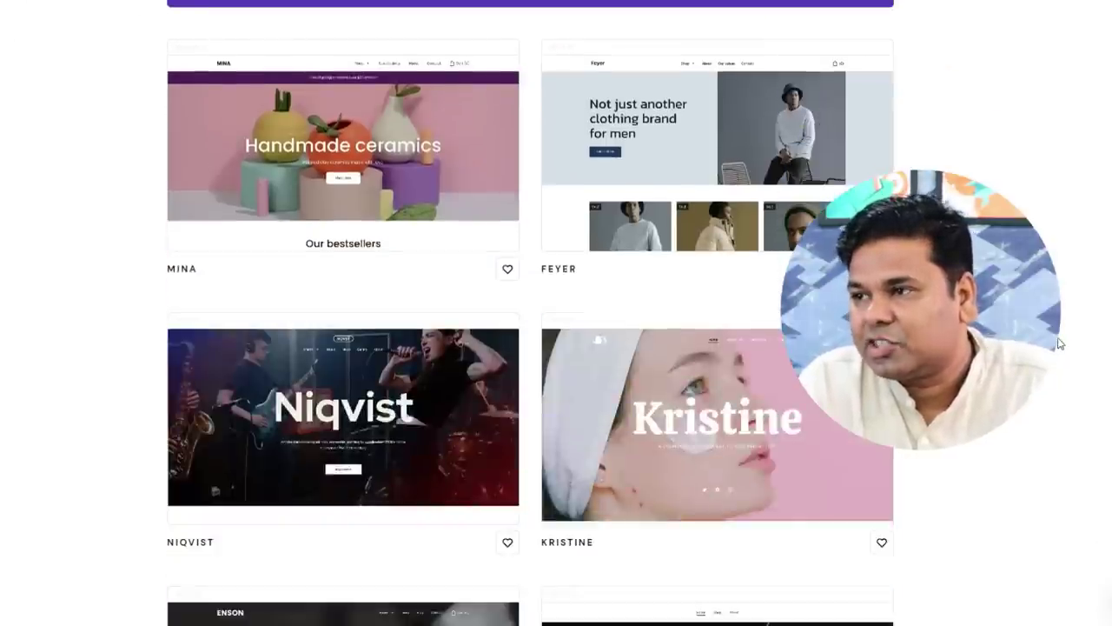
{"action": "scroll", "coordinate": [1059, 344], "scroll_direction": "down", "scroll_amount": 11}
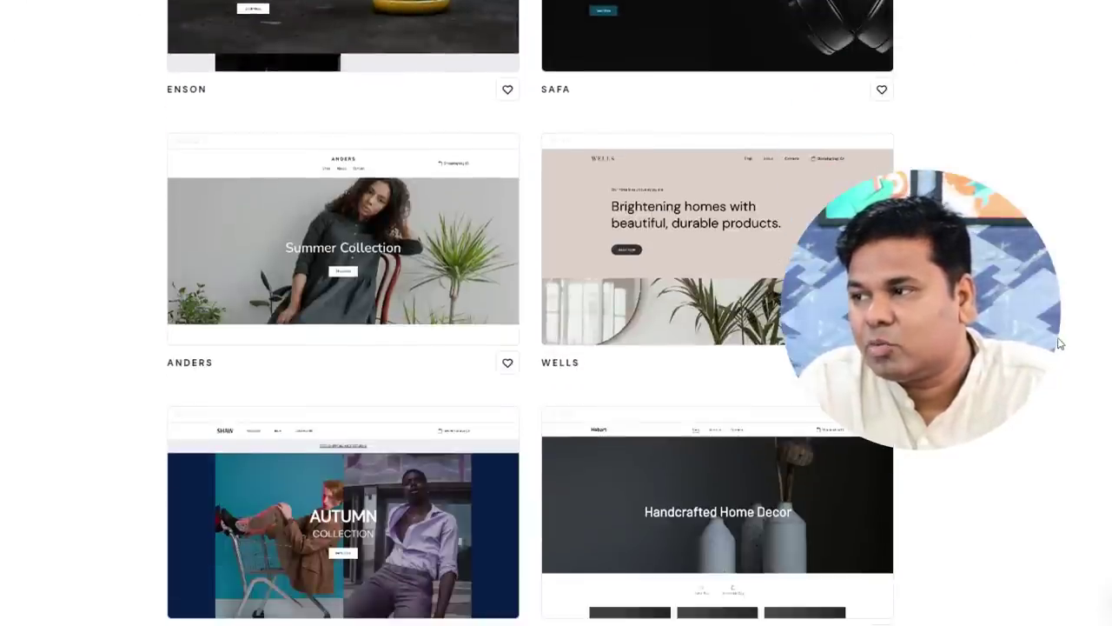
{"action": "scroll", "coordinate": [1059, 344], "scroll_direction": "down", "scroll_amount": 2}
{"action": "scroll", "coordinate": [1059, 344], "scroll_direction": "up", "scroll_amount": 19}
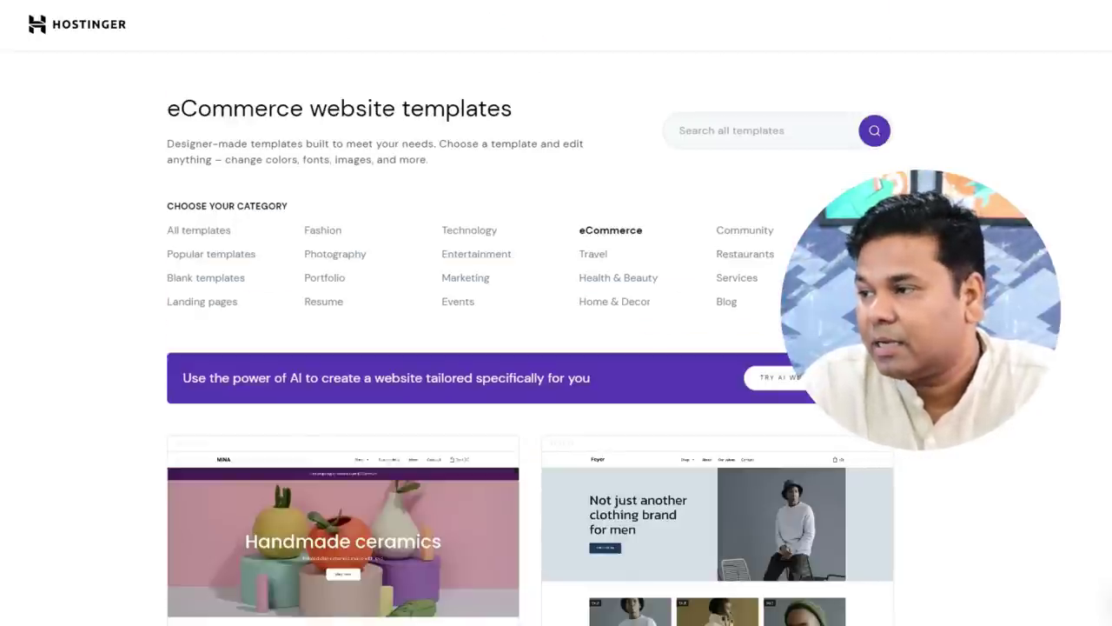
- Browse the website templates in the Services category
{"action": "left_click", "coordinate": [745, 279]}
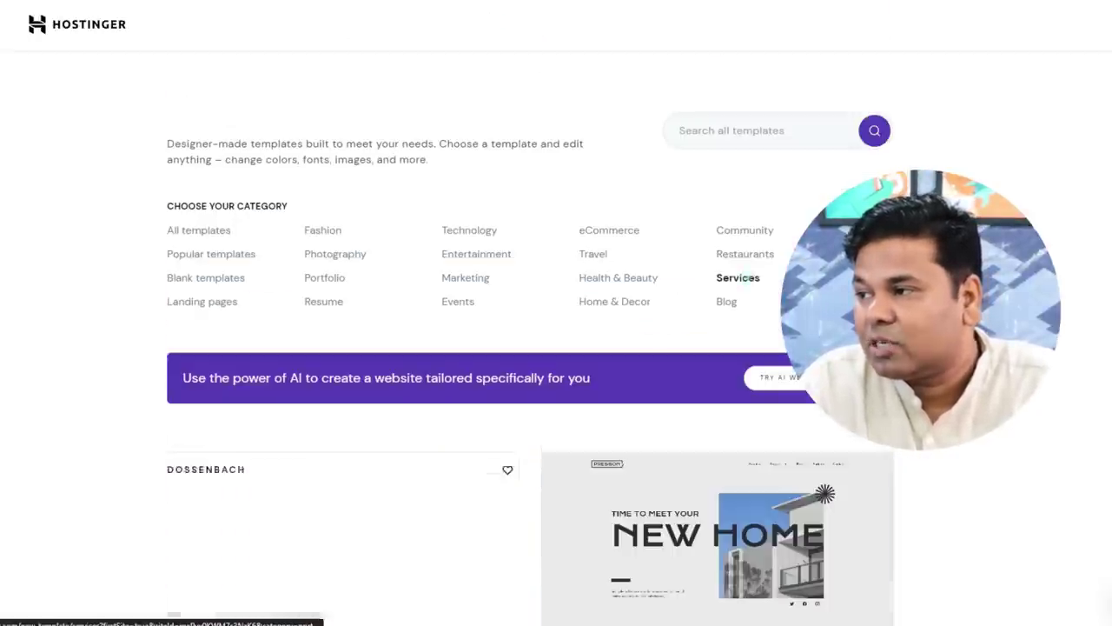
{"action": "scroll", "coordinate": [719, 260], "scroll_direction": "down", "scroll_amount": 5}
{"action": "scroll", "coordinate": [347, 399], "scroll_direction": "down", "scroll_amount": 5}
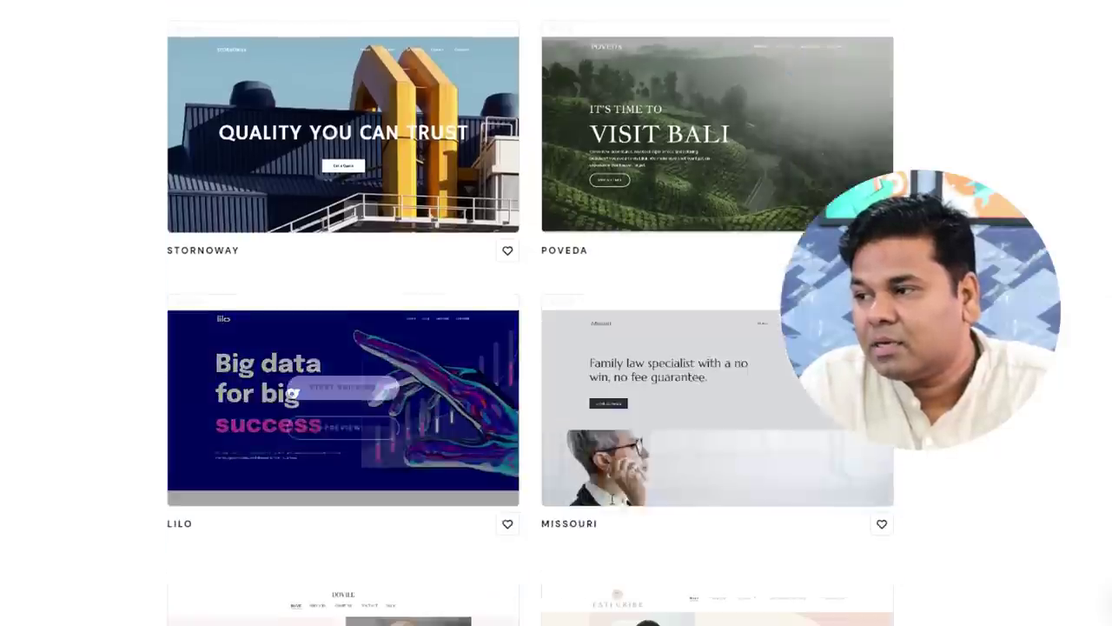
{"action": "scroll", "coordinate": [347, 400], "scroll_direction": "down", "scroll_amount": 1}
{"action": "scroll", "coordinate": [1075, 419], "scroll_direction": "up", "scroll_amount": 2}
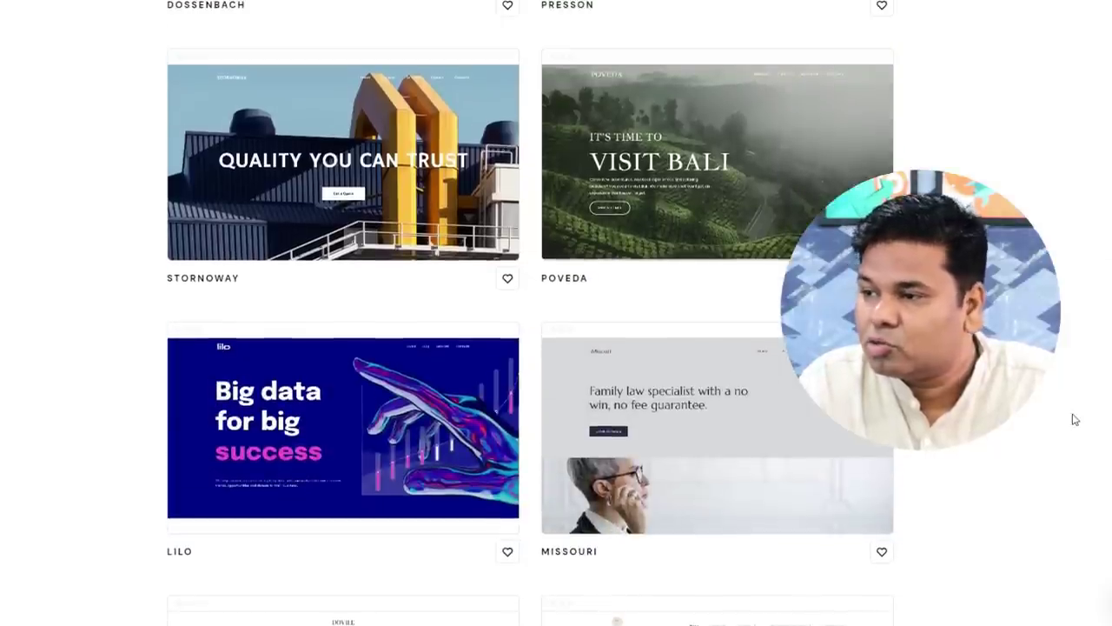
{"action": "scroll", "coordinate": [1075, 420], "scroll_direction": "up", "scroll_amount": 1}
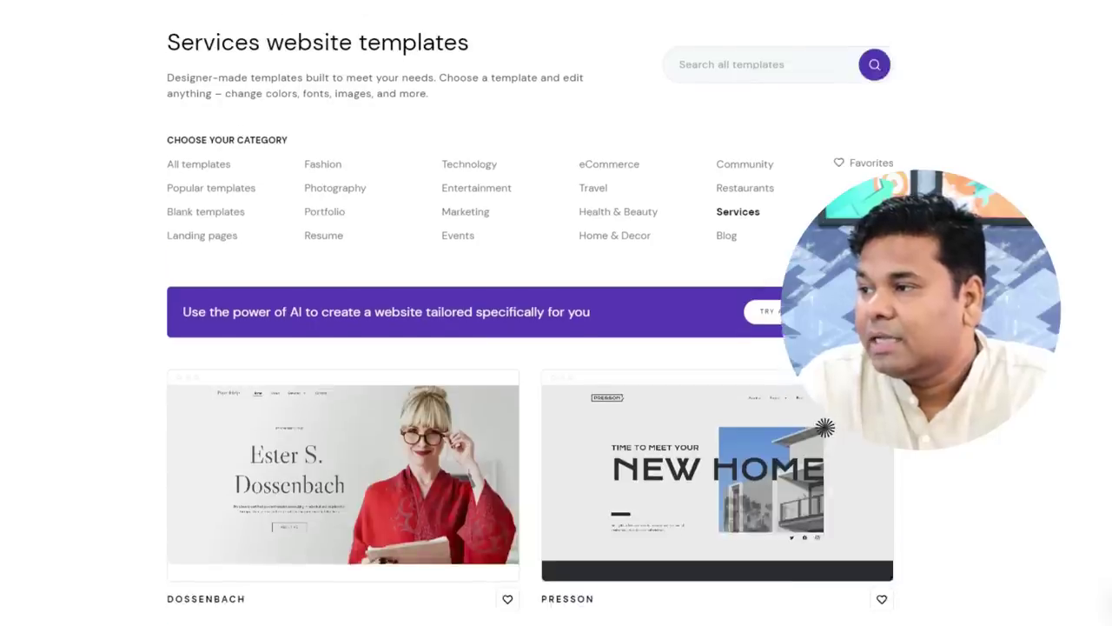
- Browse the website templates in the Community and Photography categories
{"action": "left_click", "coordinate": [746, 165]}
{"action": "scroll", "coordinate": [745, 165], "scroll_direction": "down", "scroll_amount": 5}
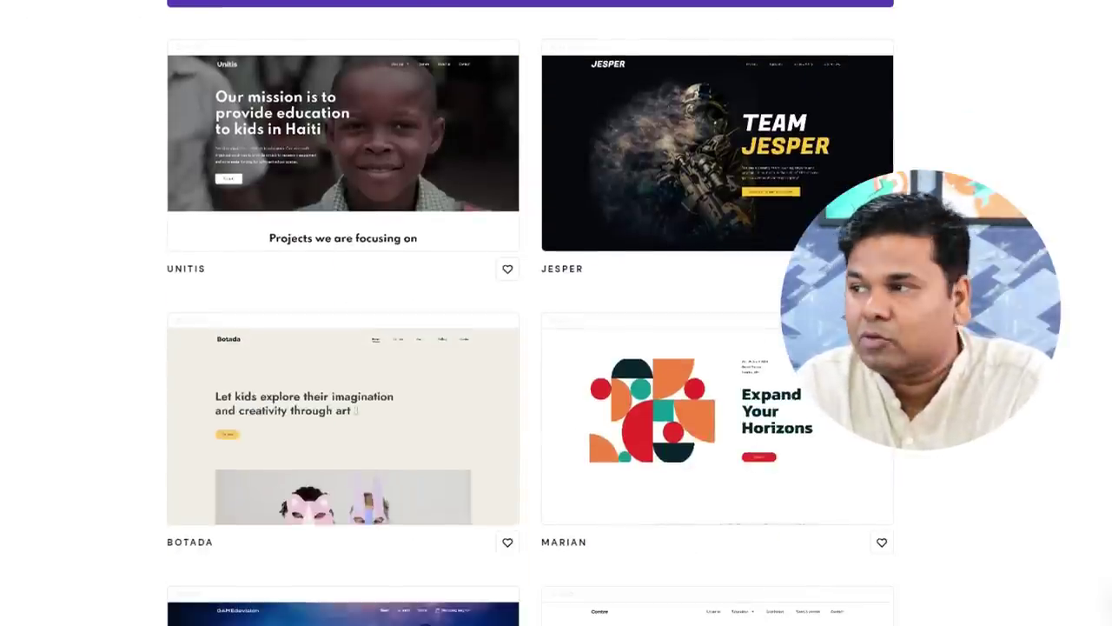
{"action": "scroll", "coordinate": [530, 313], "scroll_direction": "up", "scroll_amount": 5}
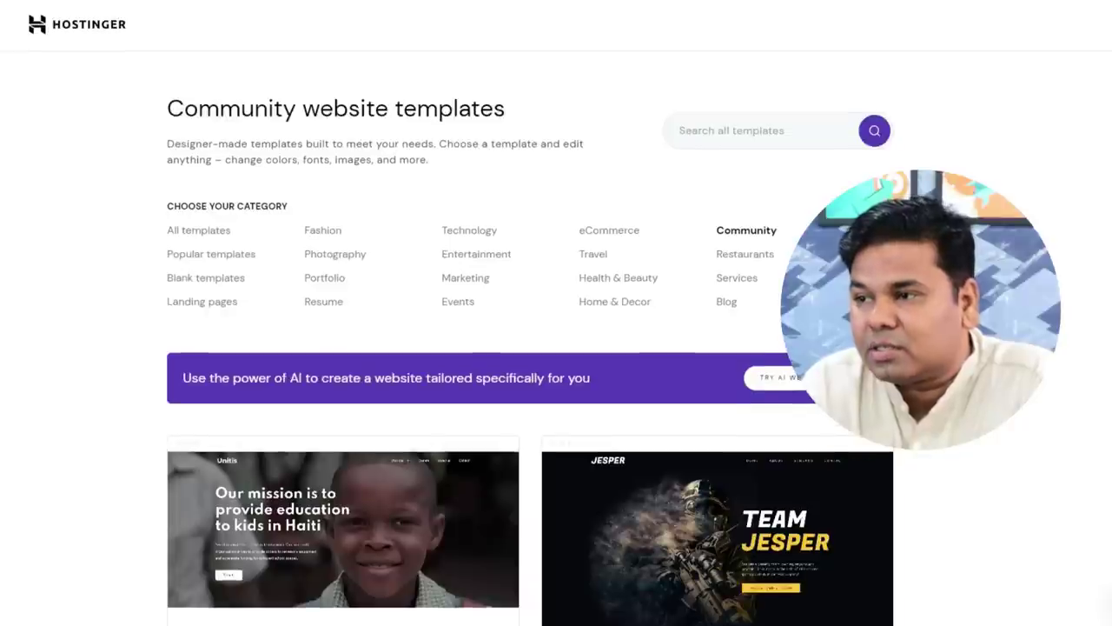
{"action": "left_click", "coordinate": [360, 254]}
{"action": "scroll", "coordinate": [12, 313], "scroll_direction": "down", "scroll_amount": 12}
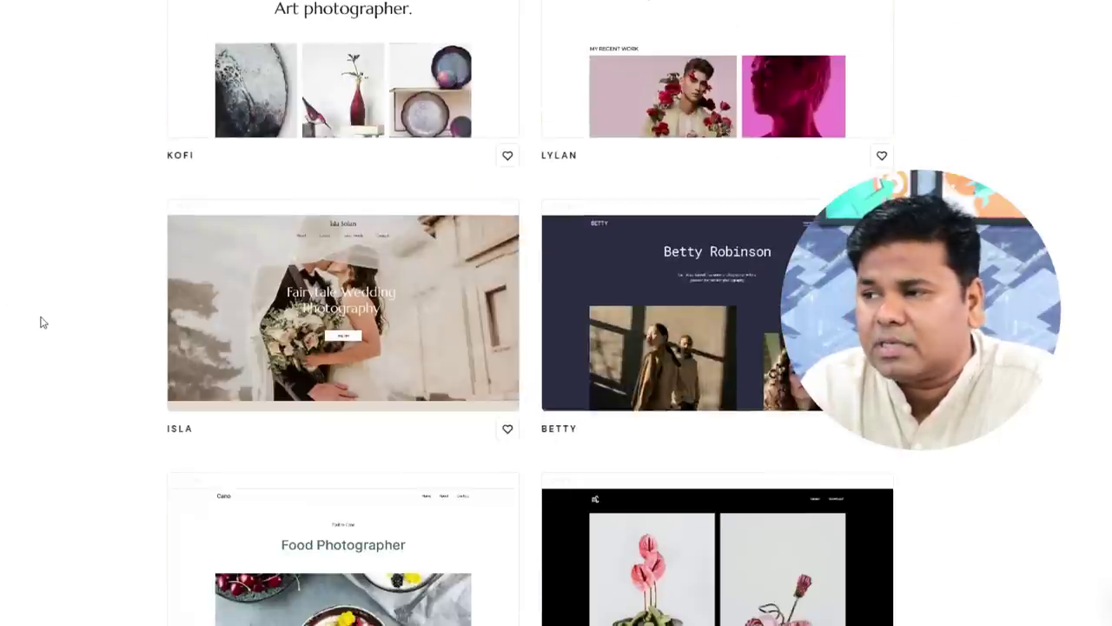
{"action": "scroll", "coordinate": [41, 322], "scroll_direction": "up", "scroll_amount": 10}
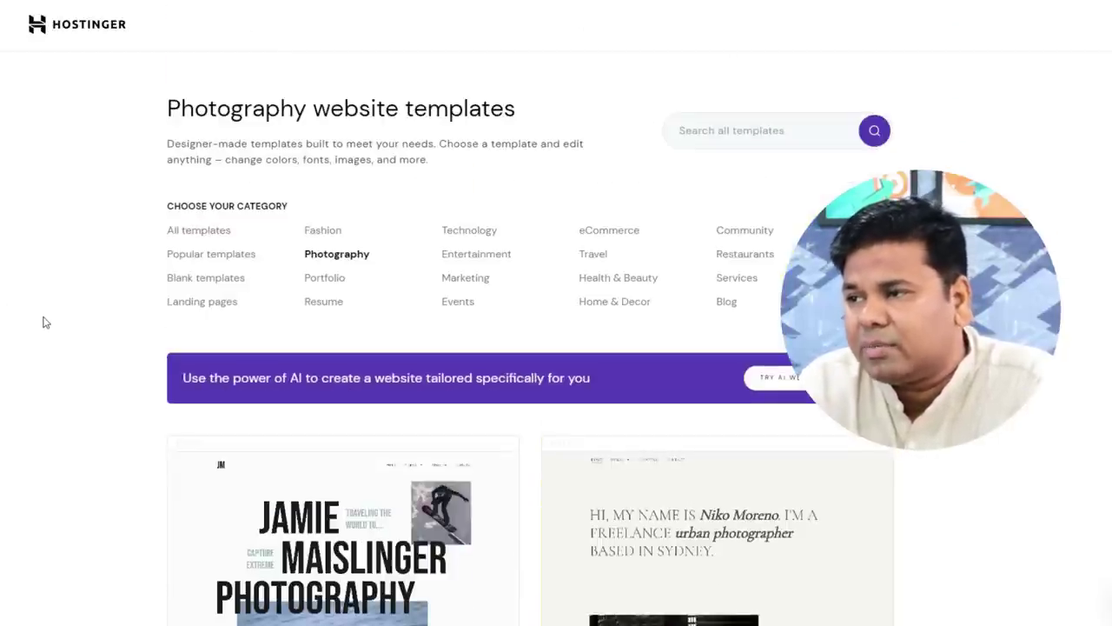
- Start building the website from the Adelina template, and dismiss the welcome message and the setup checklist
{"action": "left_click", "coordinate": [474, 231]}
{"action": "scroll", "coordinate": [32, 292], "scroll_direction": "down", "scroll_amount": 4}
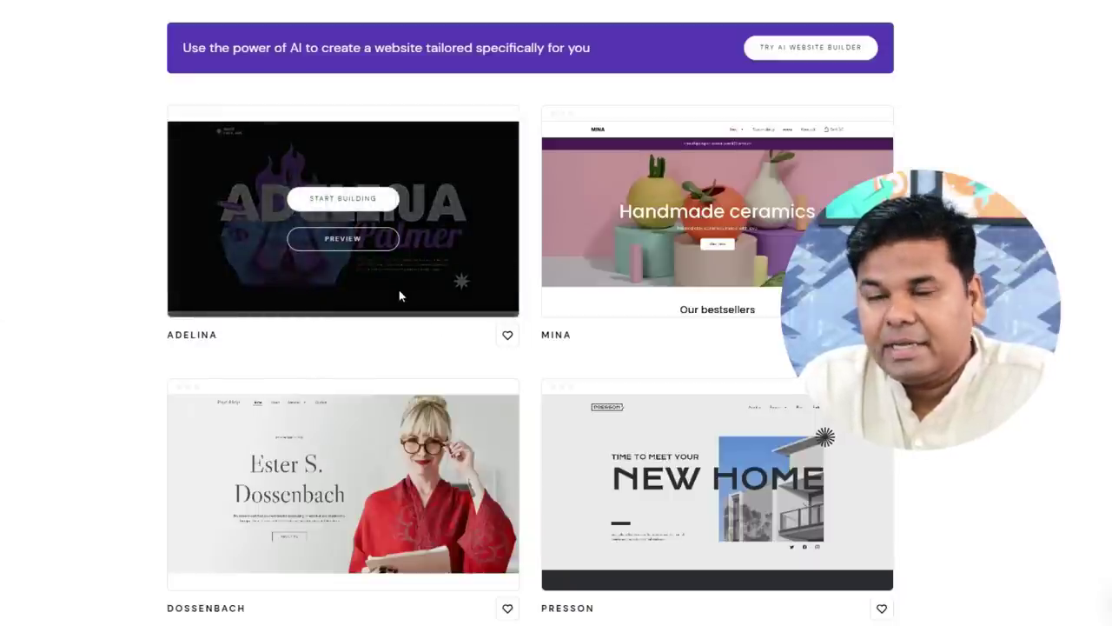
{"action": "left_click", "coordinate": [351, 207]}
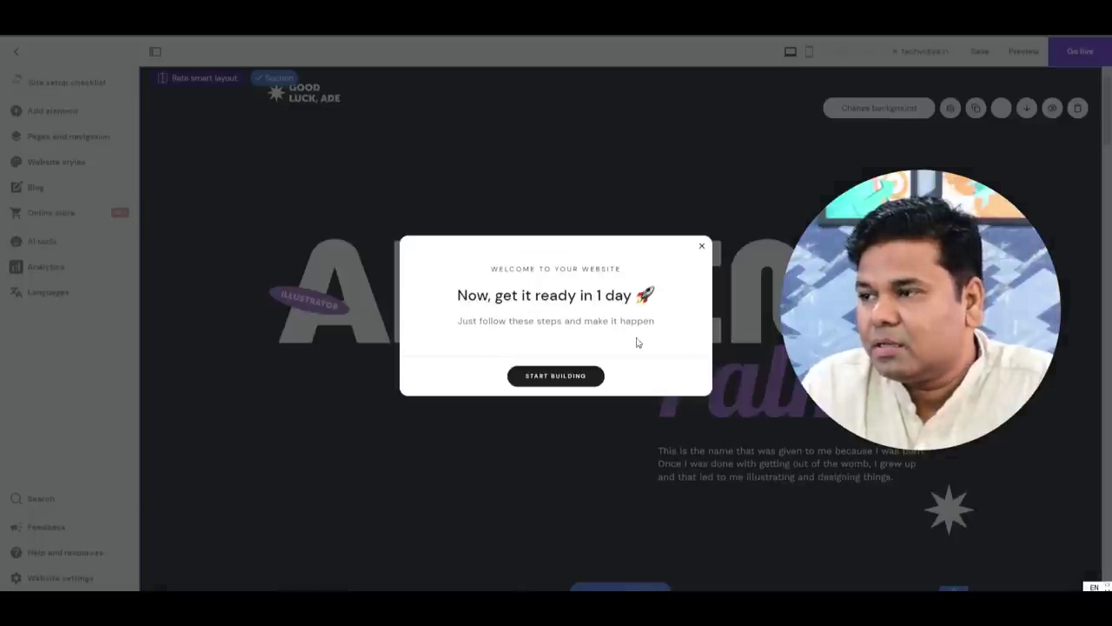
{"action": "left_click", "coordinate": [704, 248]}
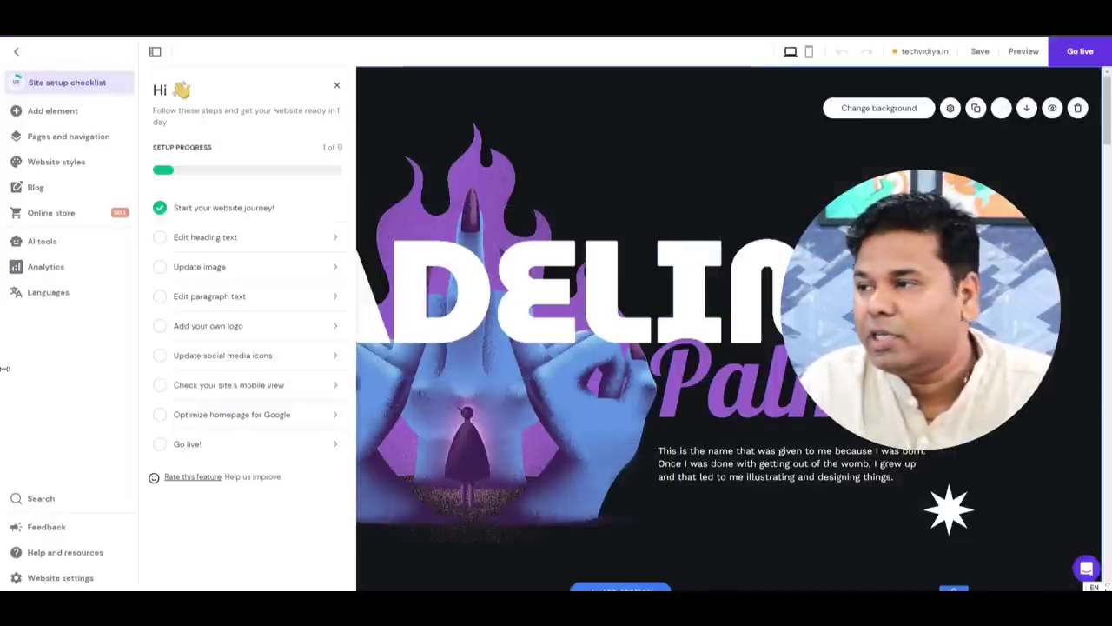
{"action": "left_click", "coordinate": [336, 86]}
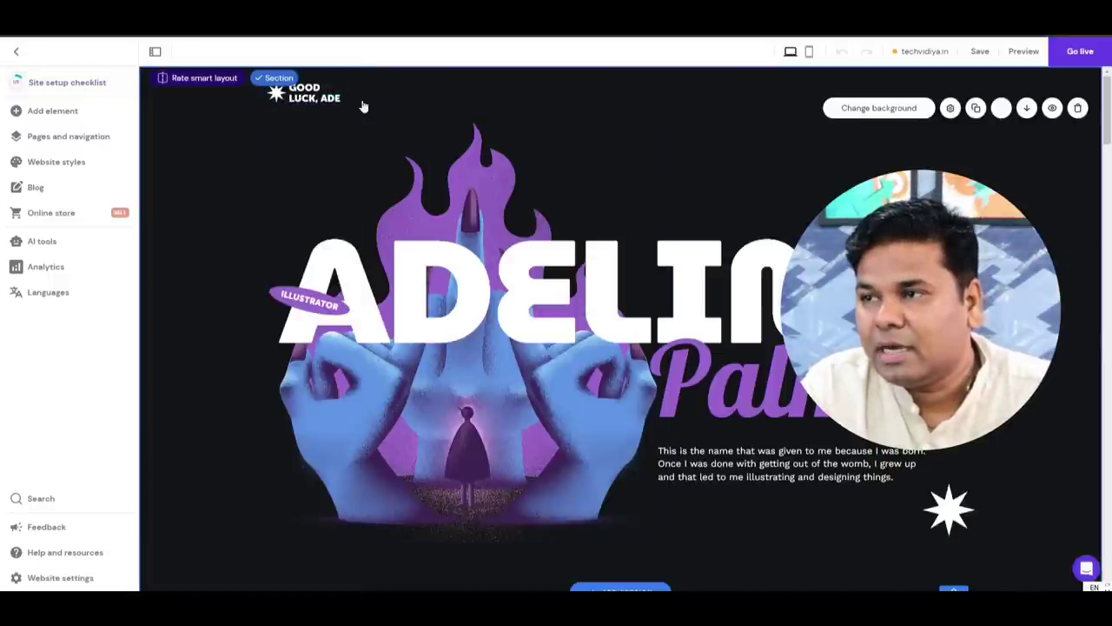
- Start the heading text task from the site setup checklist and replace the ADELINA heading with "Tech Vidya"
{"action": "left_click", "coordinate": [205, 79]}
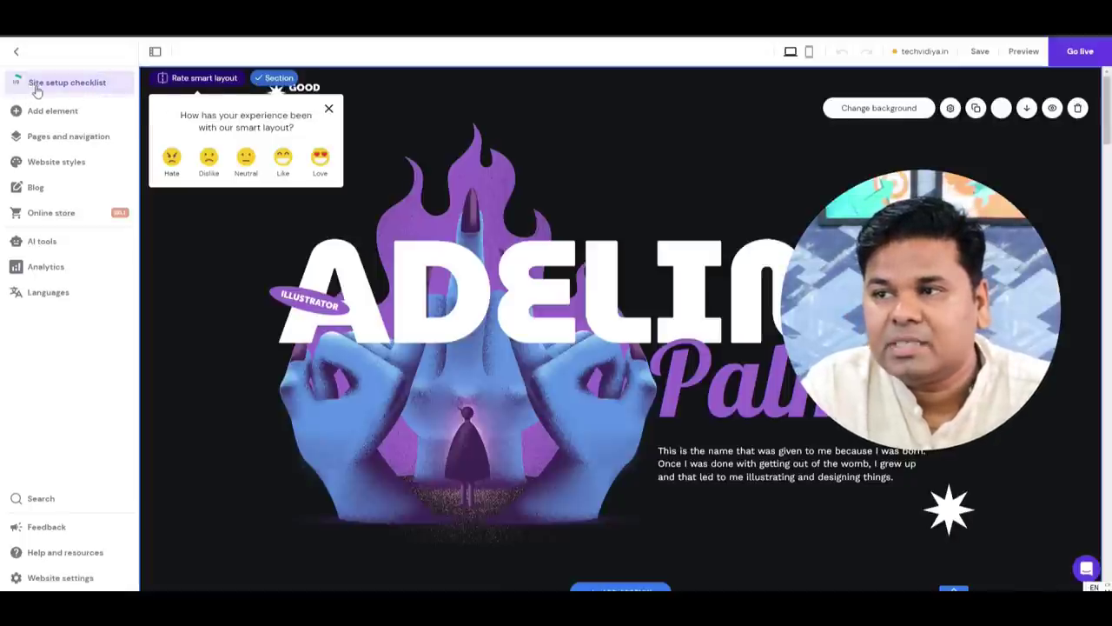
{"action": "left_click", "coordinate": [87, 87]}
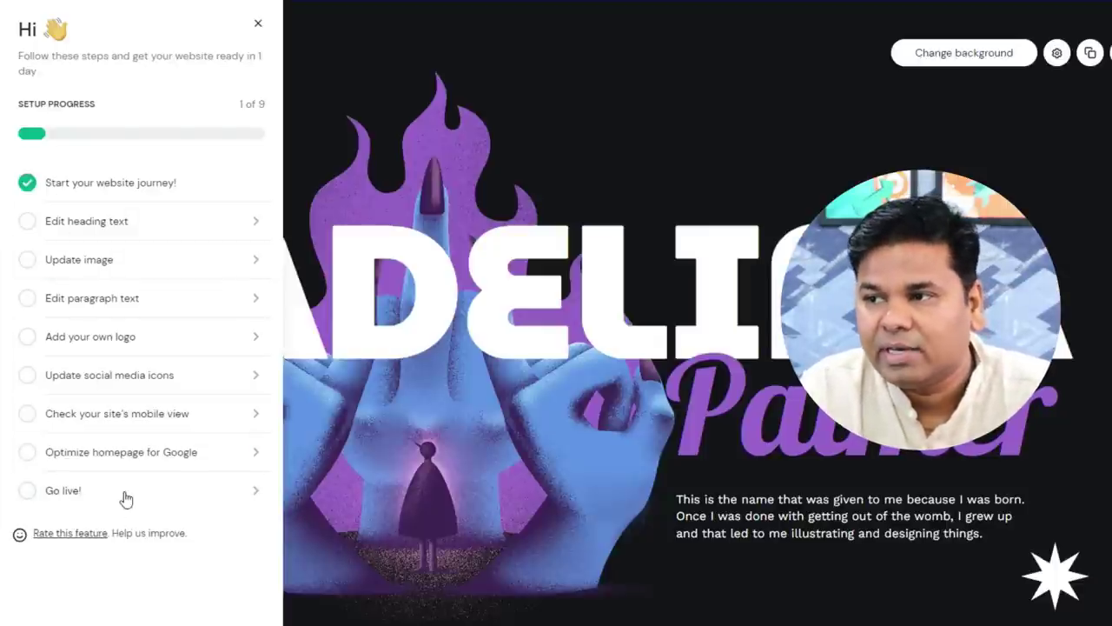
{"action": "left_click", "coordinate": [115, 233]}
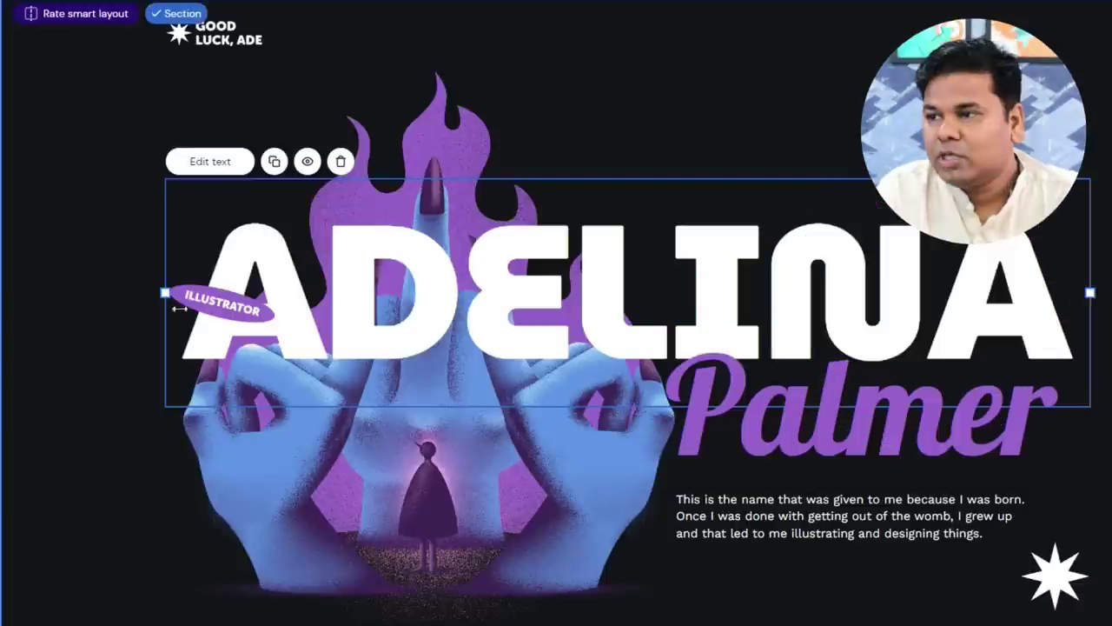
{"action": "left_click", "coordinate": [211, 162]}
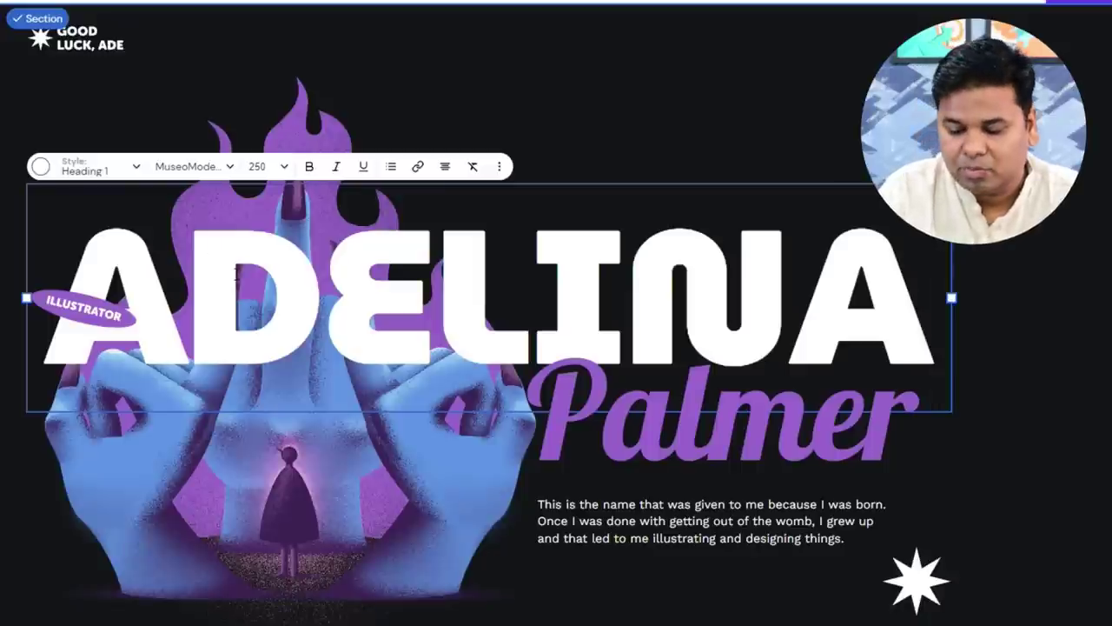
{"action": "key", "text": "ctrl+a"}
{"action": "type", "text": "Te"}
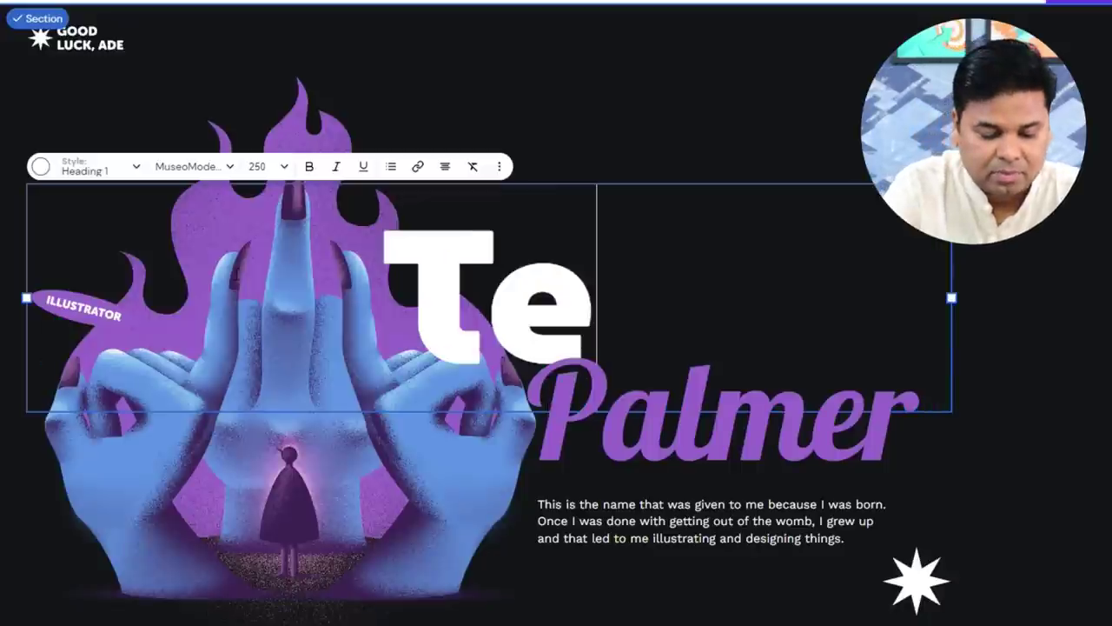
{"action": "type", "text": "ch Vidya"}
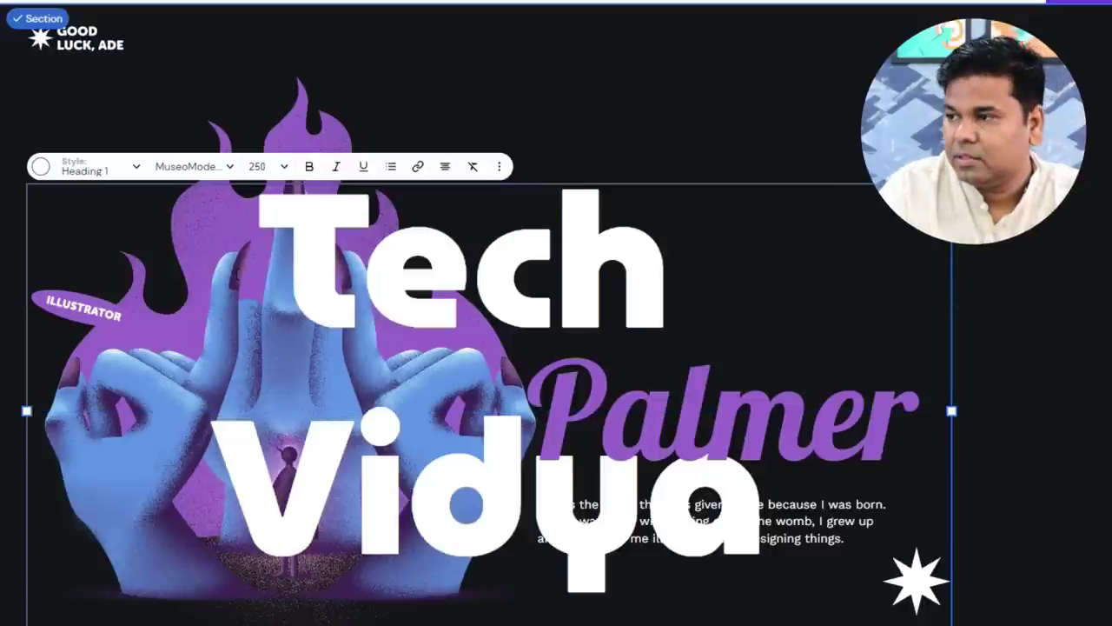
- Try font sizes 32 and 72 on the whole "Tech Vidya" heading
{"action": "triple_click", "coordinate": [322, 296]}
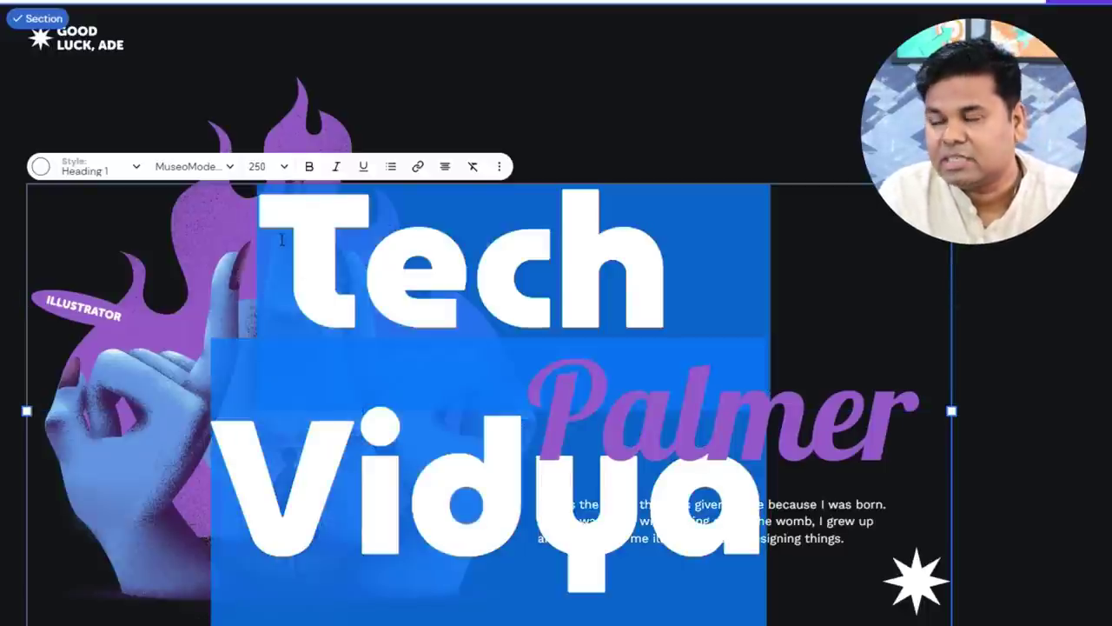
{"action": "left_click", "coordinate": [257, 166]}
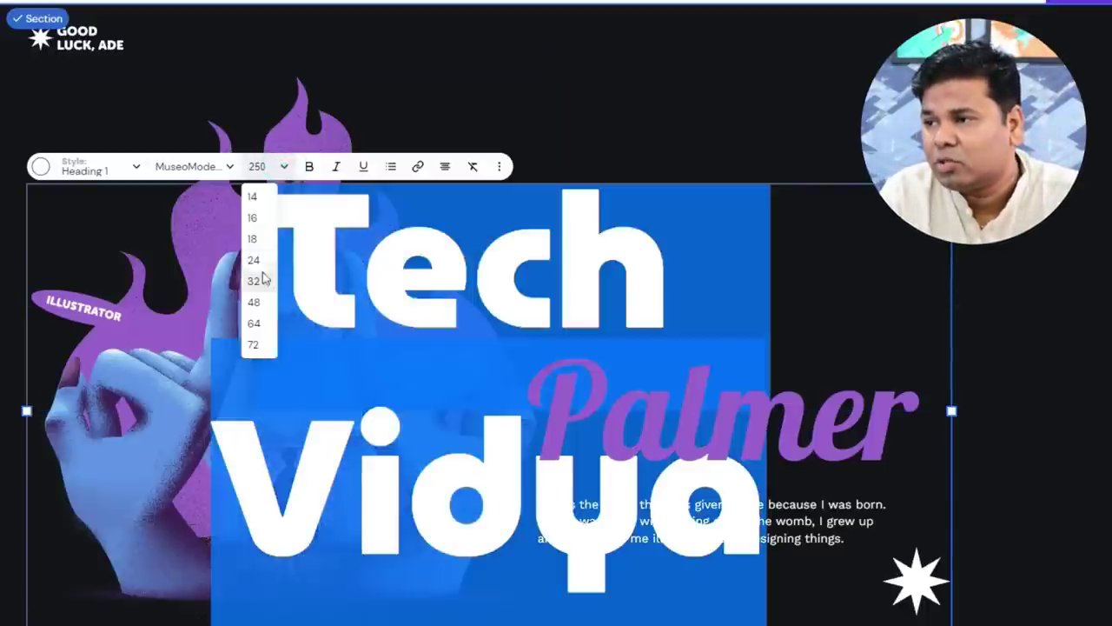
{"action": "left_click", "coordinate": [252, 280]}
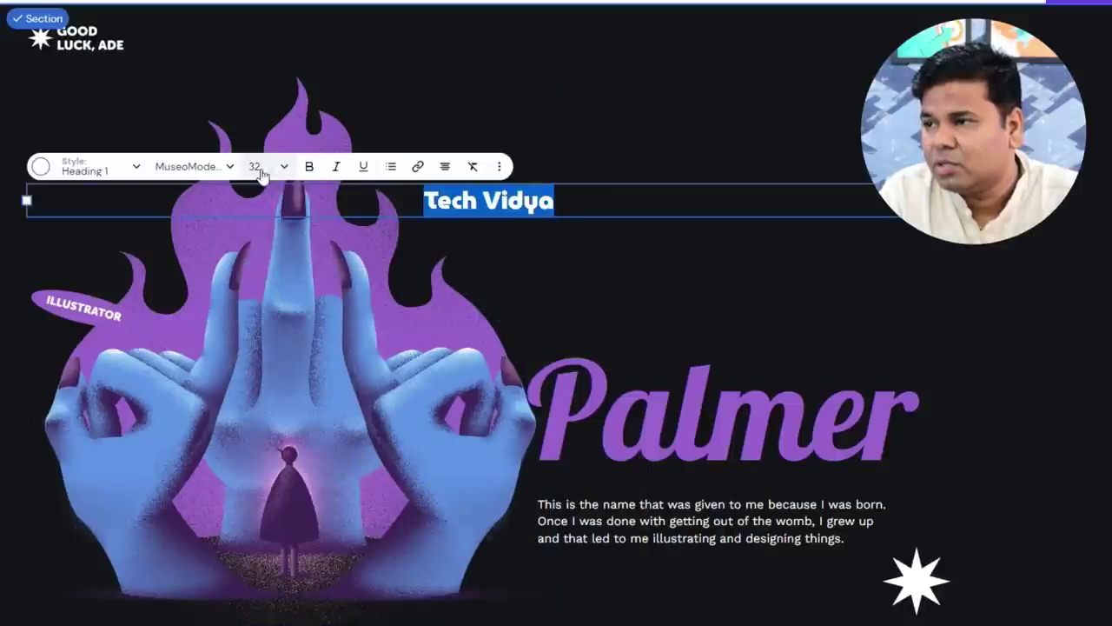
{"action": "left_click", "coordinate": [279, 168]}
{"action": "left_click", "coordinate": [253, 344]}
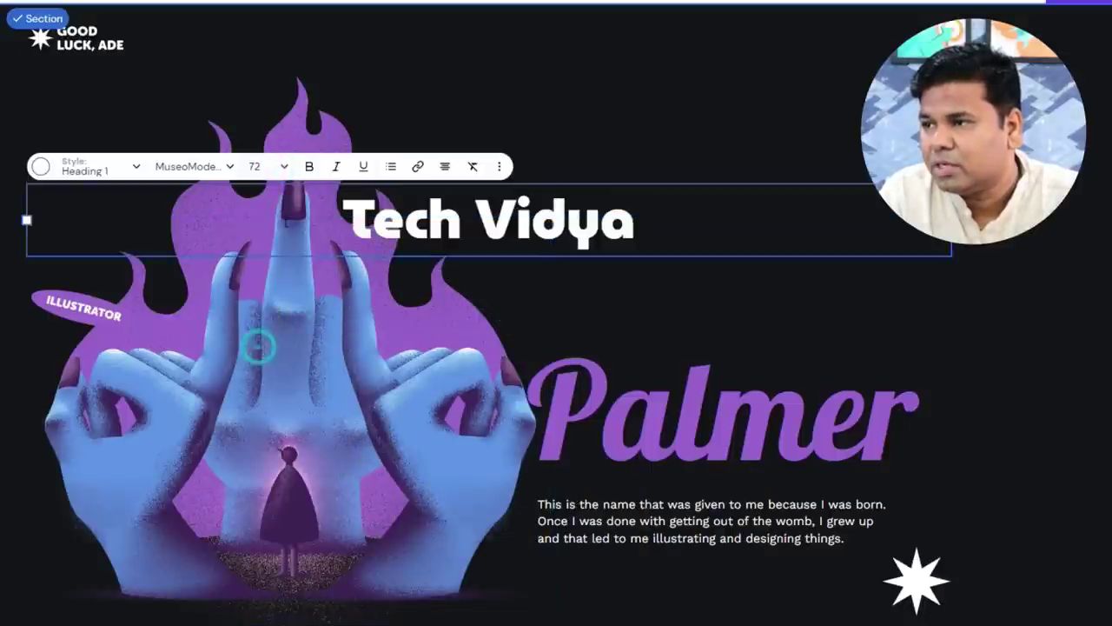
- Try custom font sizes 100 and 150 on the "Tech Vidya" heading, and set it to 200
{"action": "left_click", "coordinate": [261, 165]}
{"action": "type", "text": "100"}
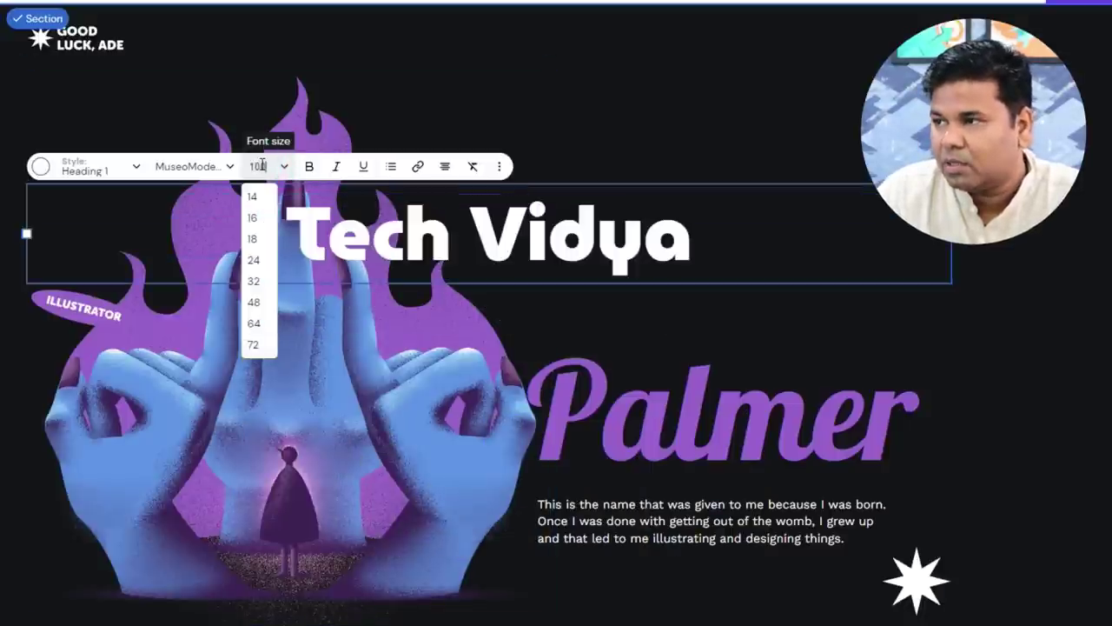
{"action": "key", "text": "BackSpace"}
{"action": "key", "text": "BackSpace"}
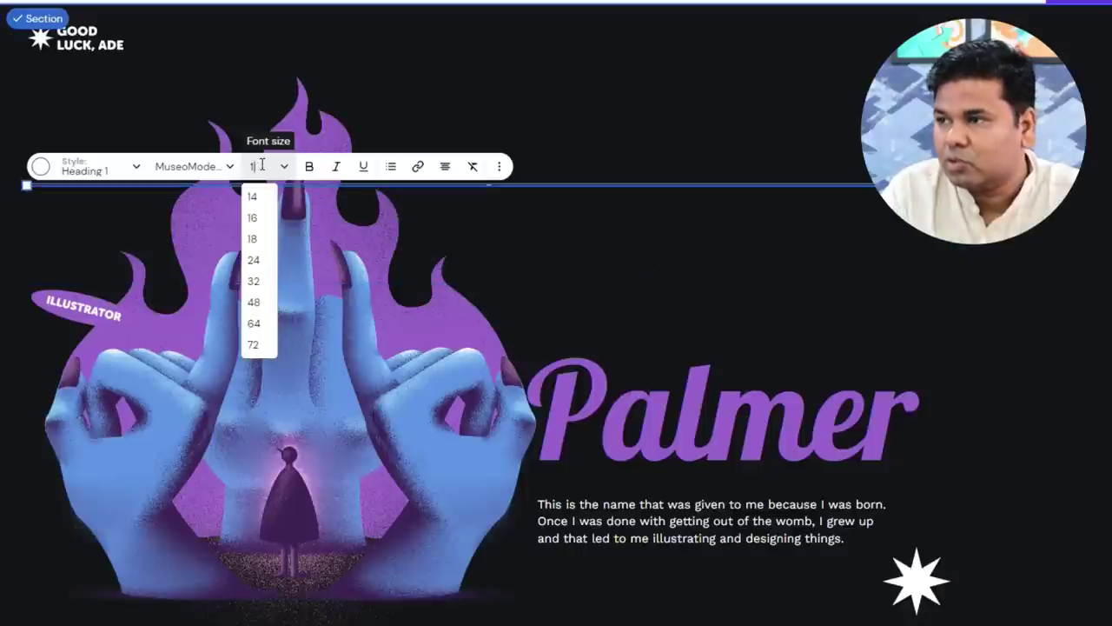
{"action": "type", "text": "150"}
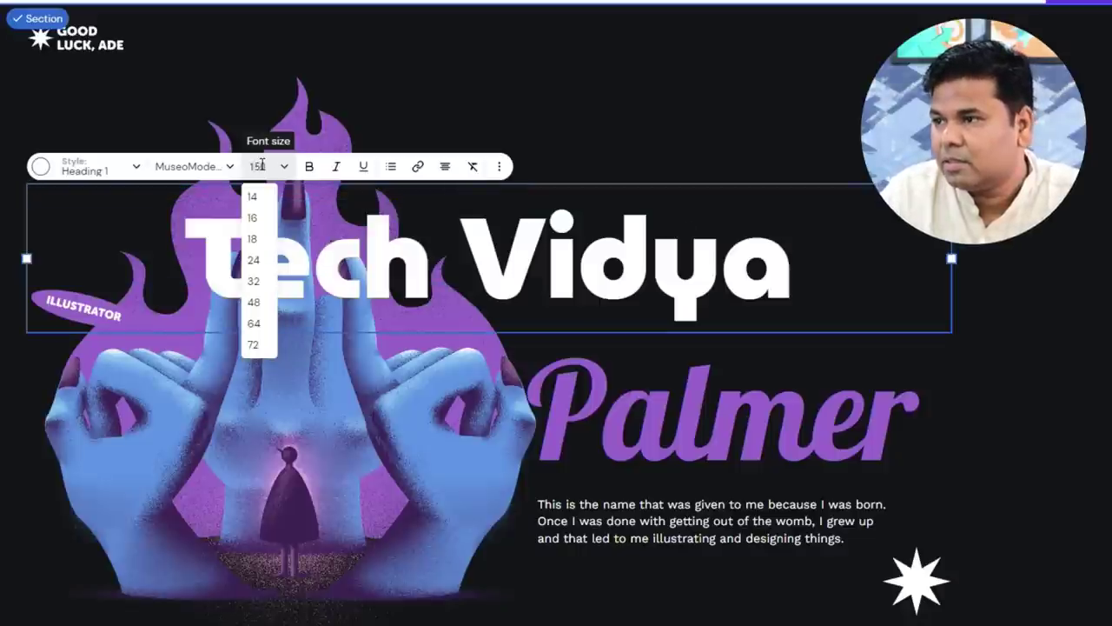
{"action": "type", "text": "200"}
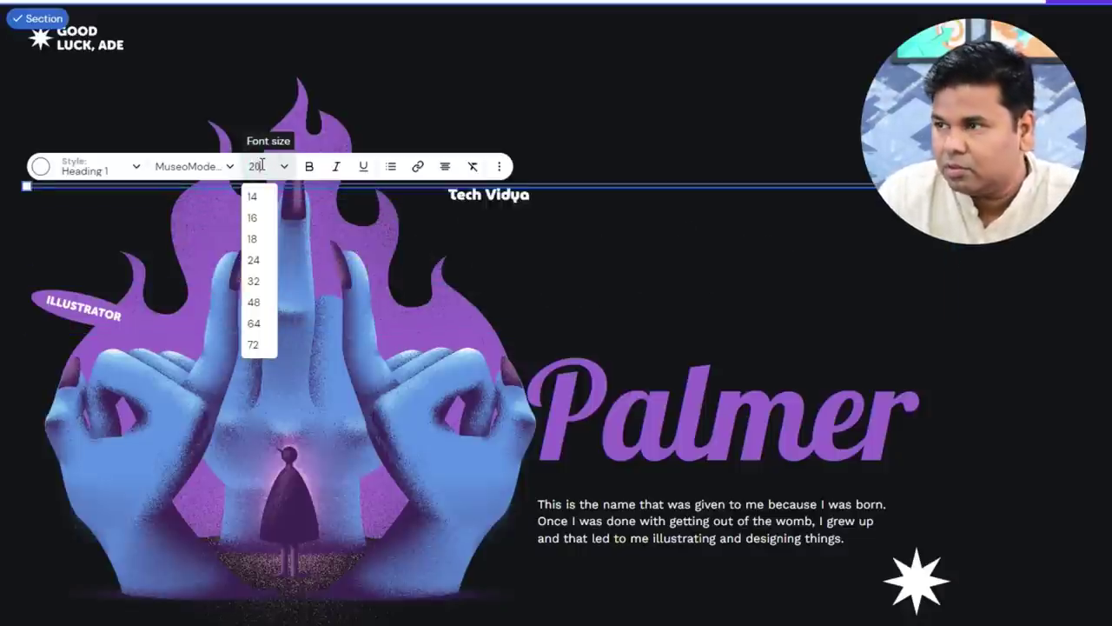